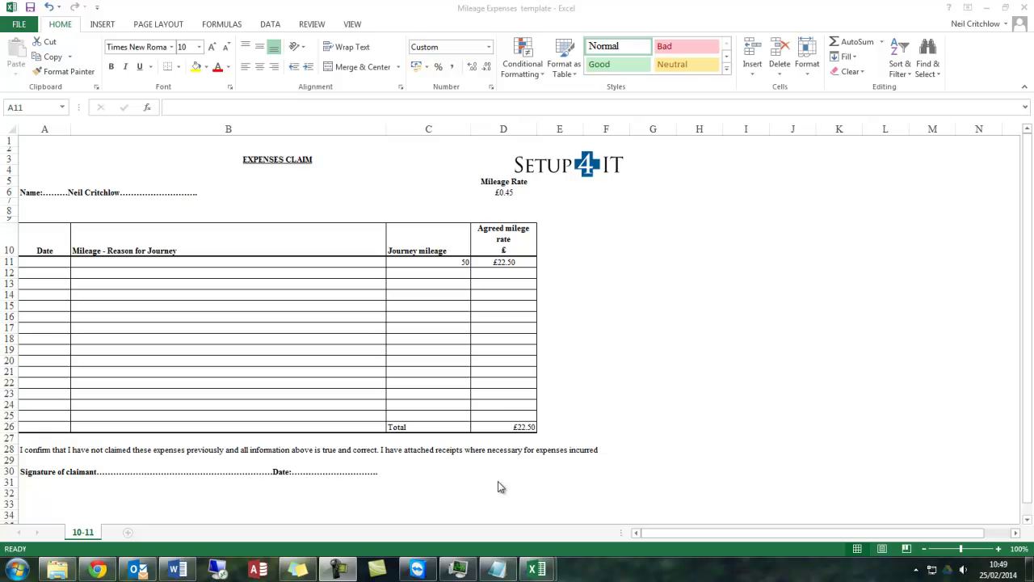
- Enter journey mileages of 75 in C12 and 32 in C13, and check the mileage rate and total formula cells
left_click(446, 275)
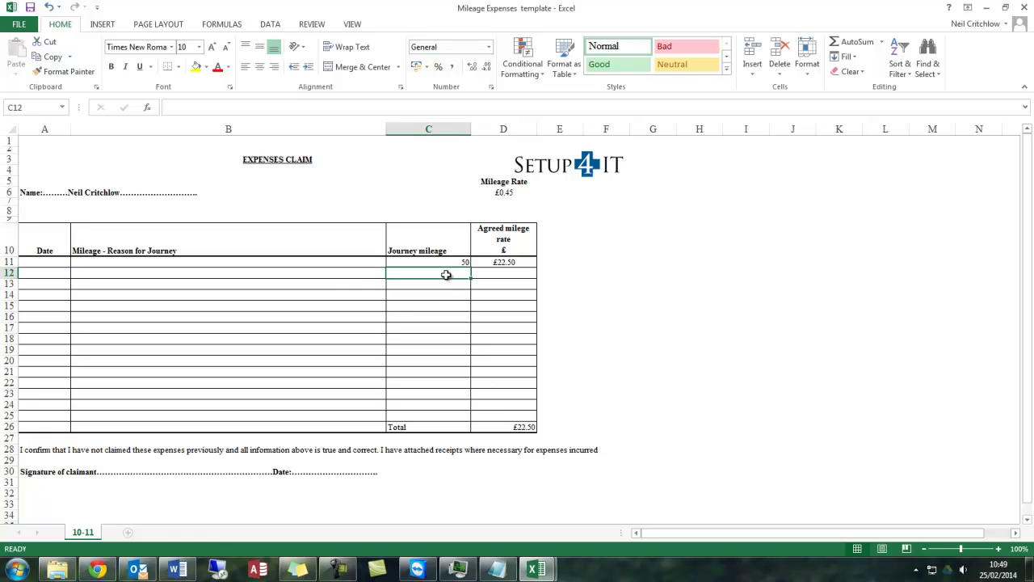
type("75")
key("Return")
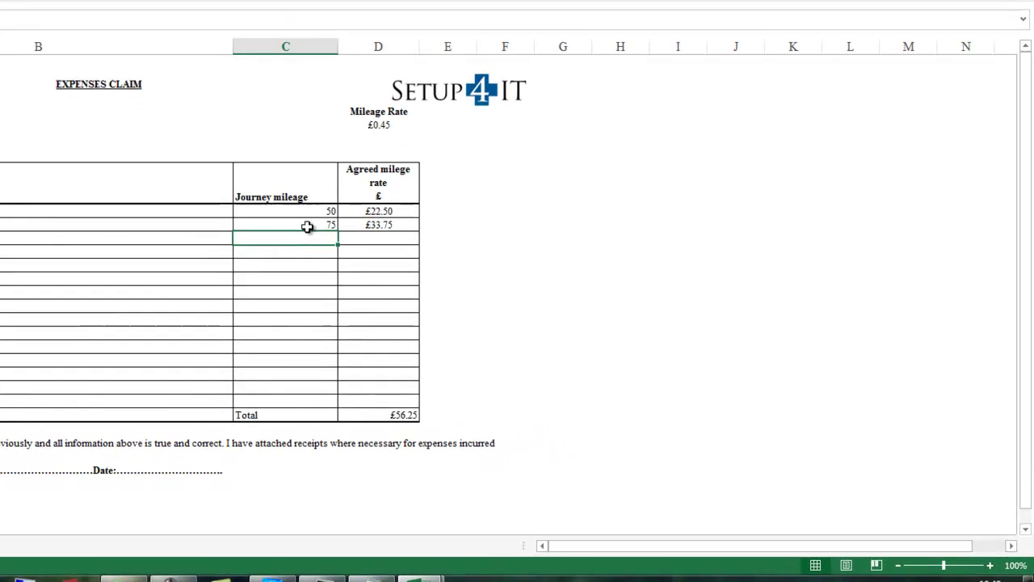
type("32")
key("Return")
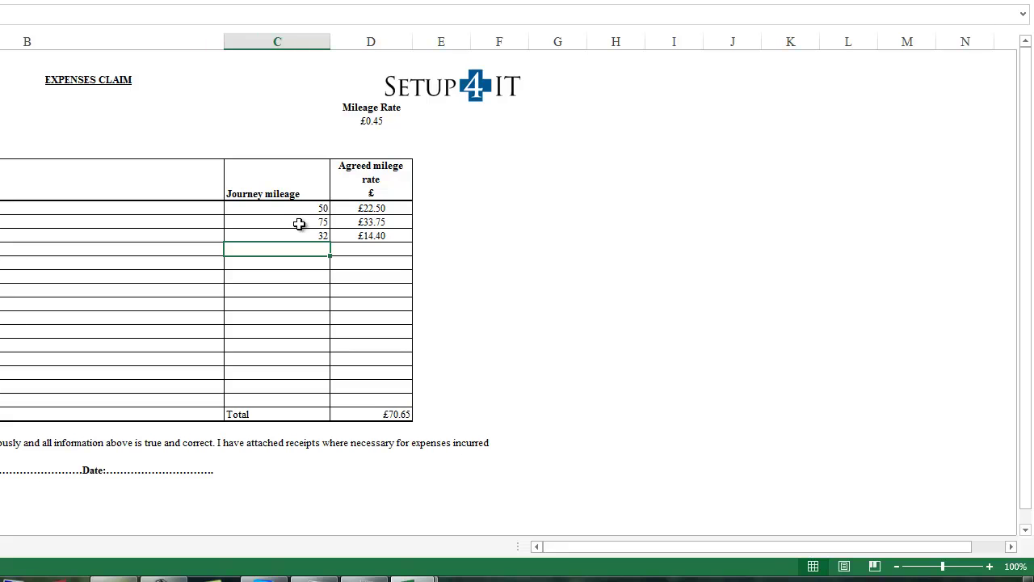
left_click(365, 121)
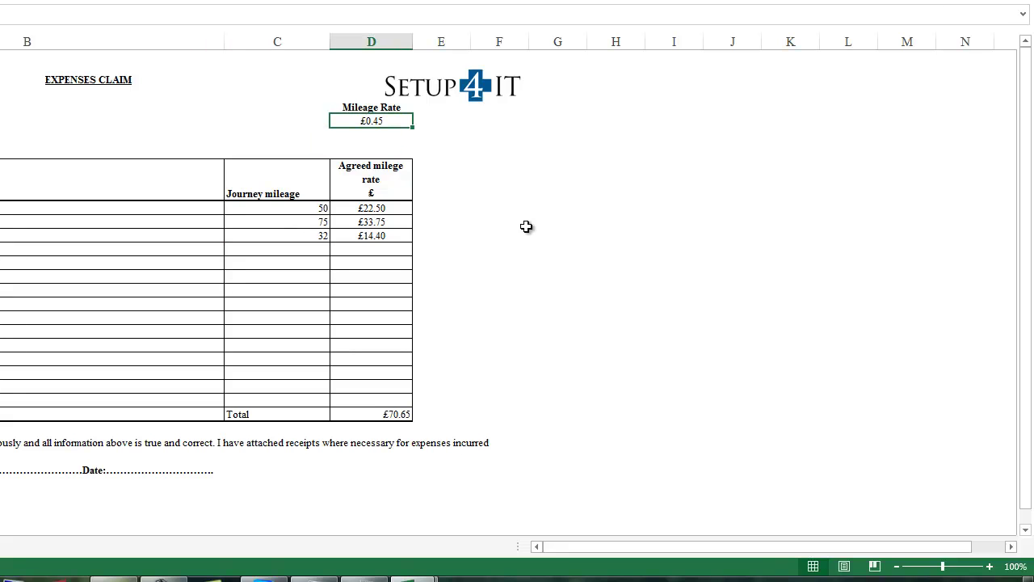
left_click(389, 414)
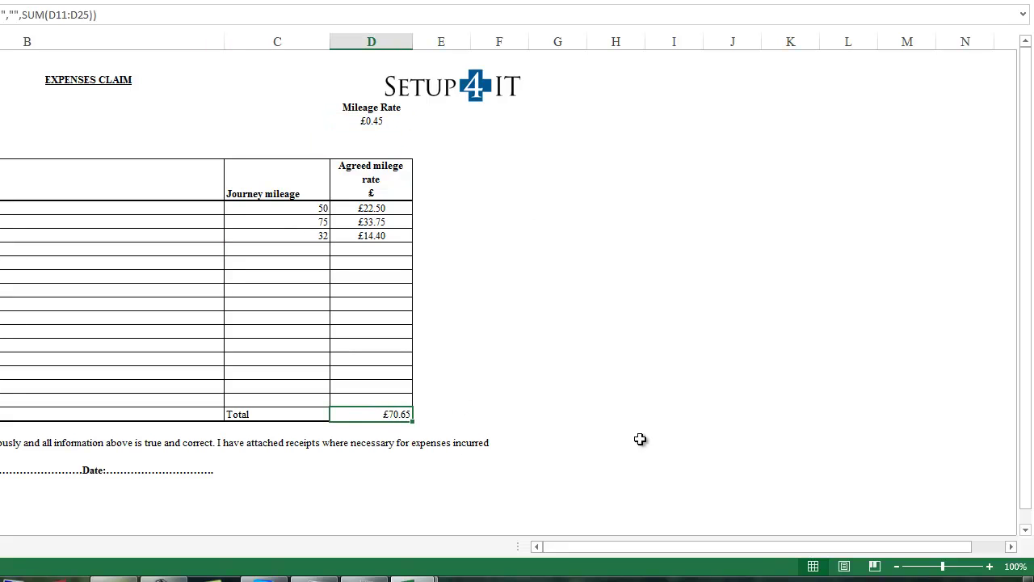
left_click(615, 279)
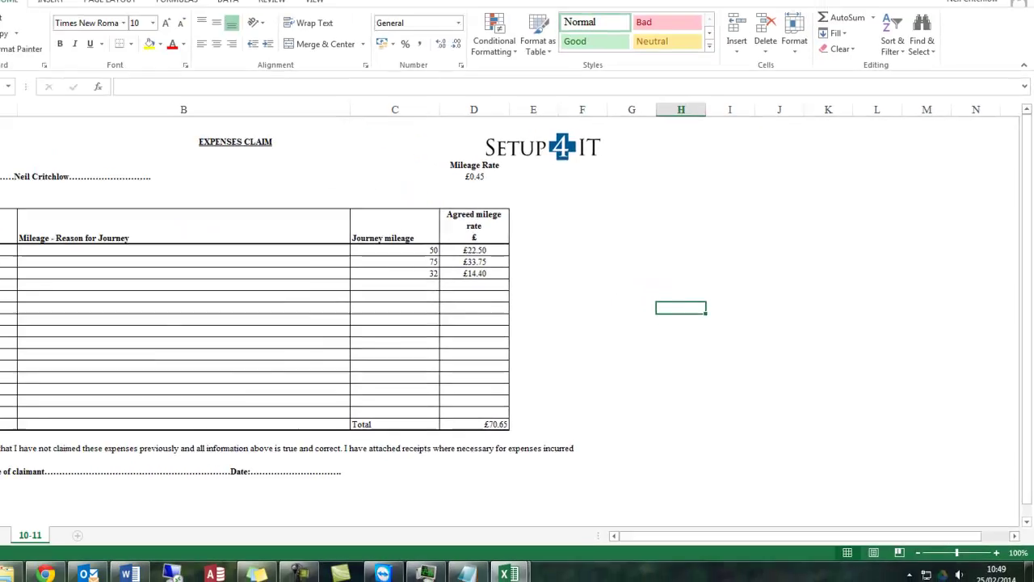
- Switch from the expenses template to the blank Excel workbook
key("super+d")
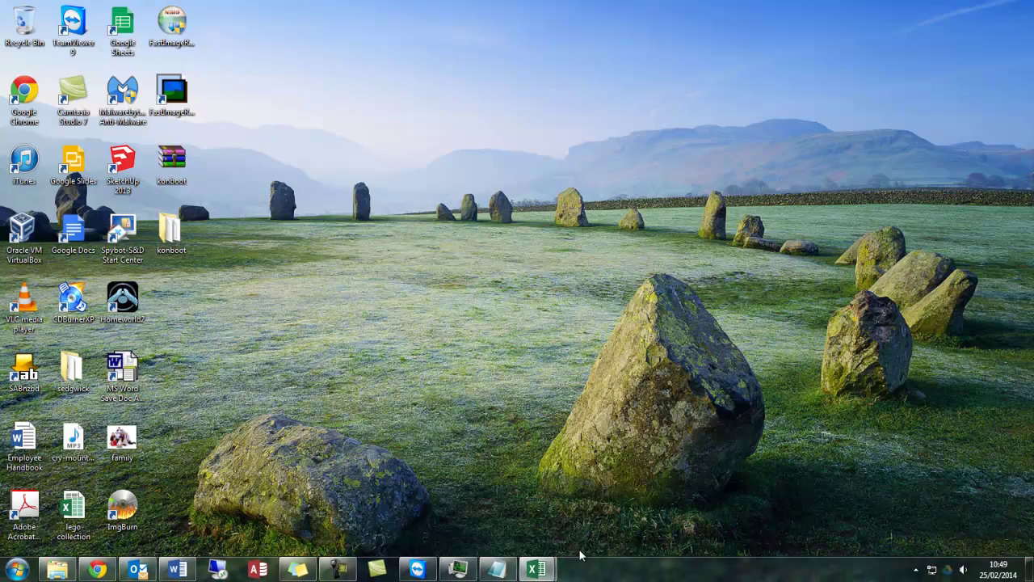
mouse_move(548, 554)
left_click(607, 503)
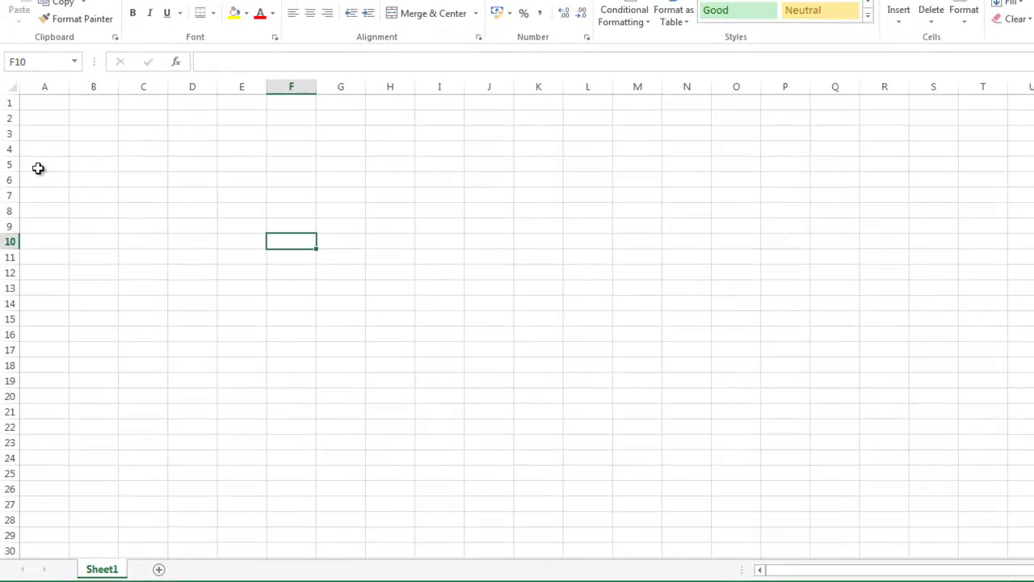
- Enter the headings "Date" in A6 and "Mileage - Reason for journey" in B6
left_click(39, 182)
type("D")
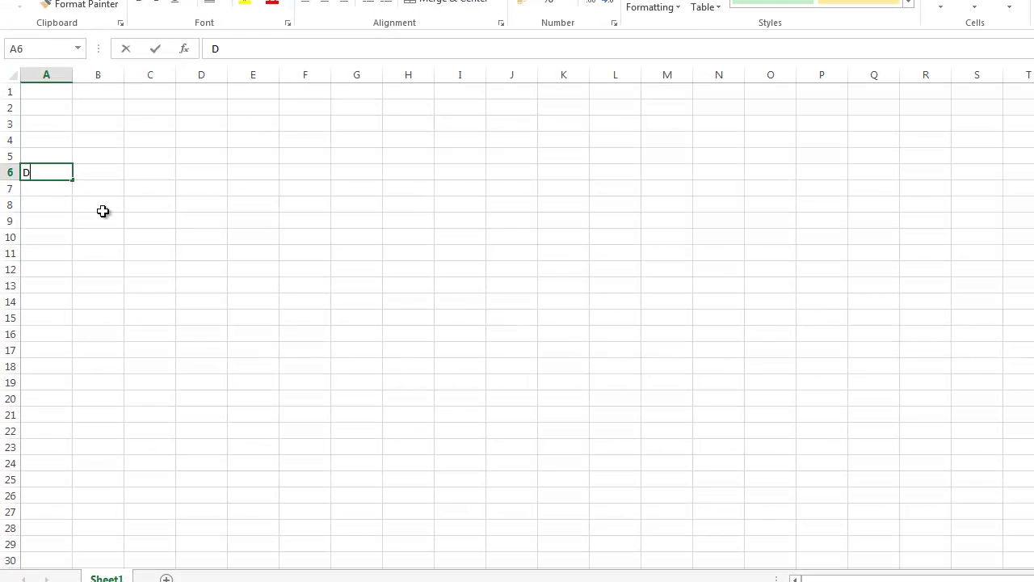
type("ate")
key("Tab")
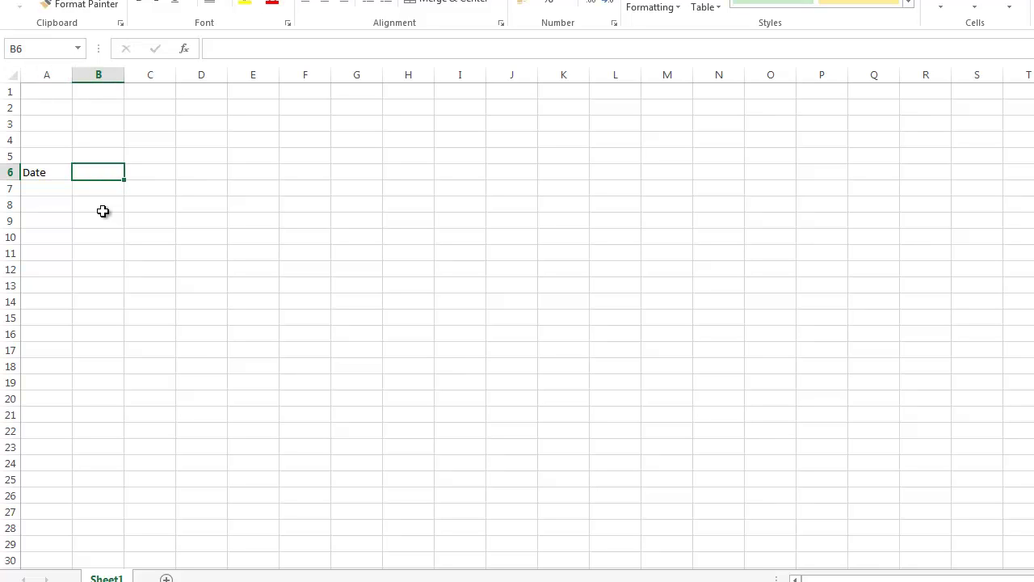
type("Mileage - Reso")
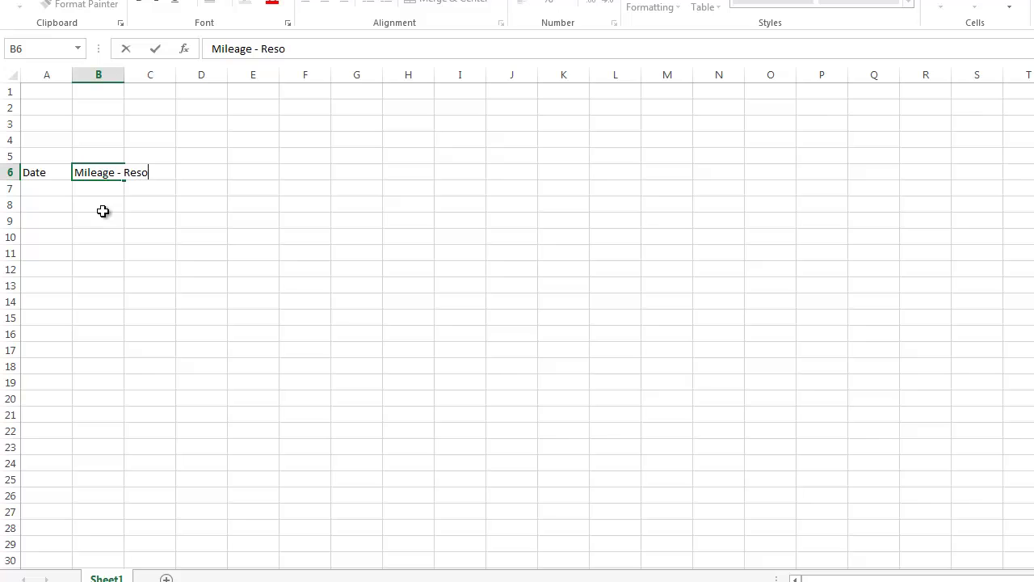
type("n for journey")
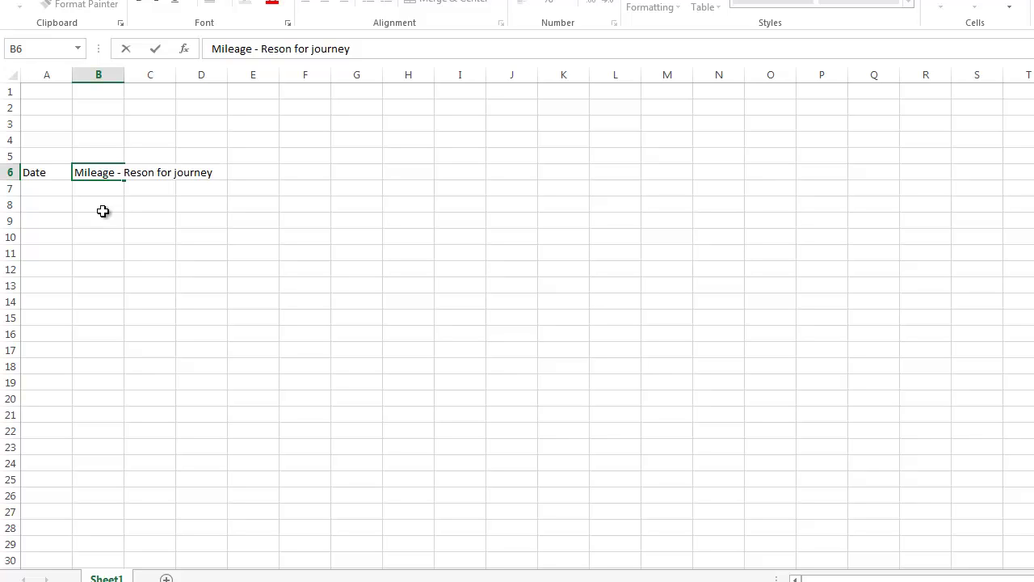
left_click(272, 51)
type("a")
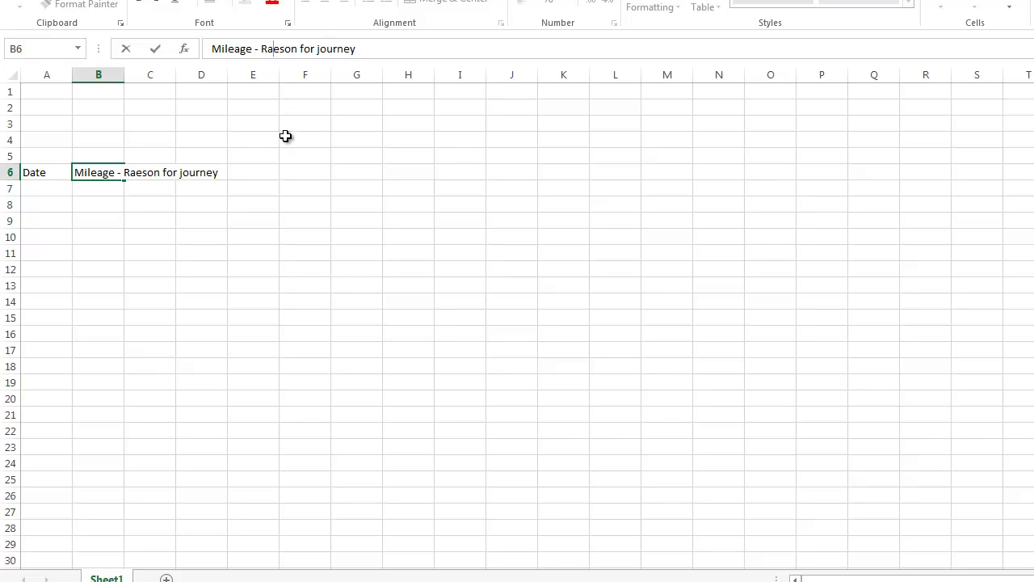
key("BackSpace")
type("a")
key("Return")
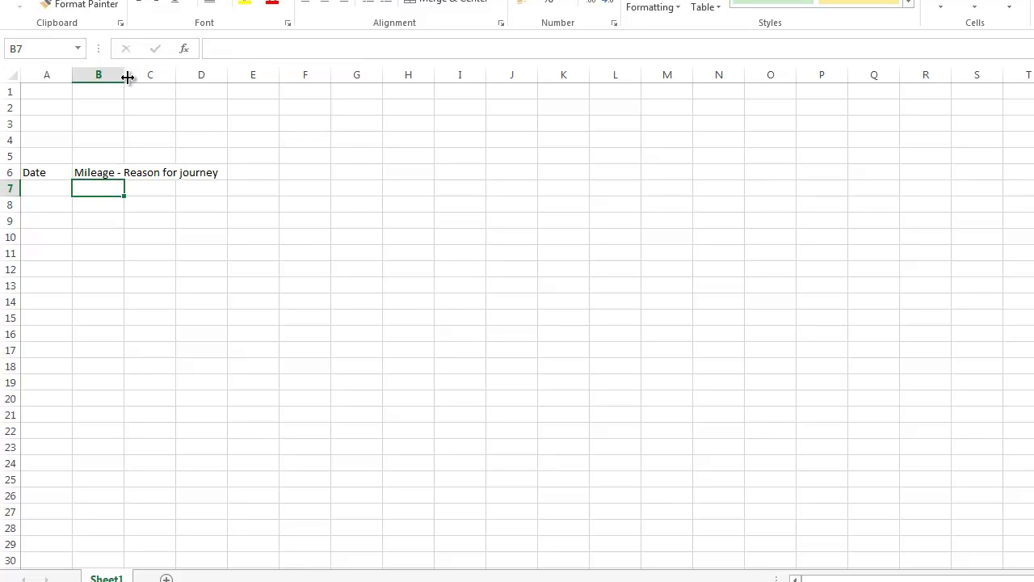
- Enter the heading "Journey mileage" in C6 and widen columns B and C to fit their headings
left_click(149, 171)
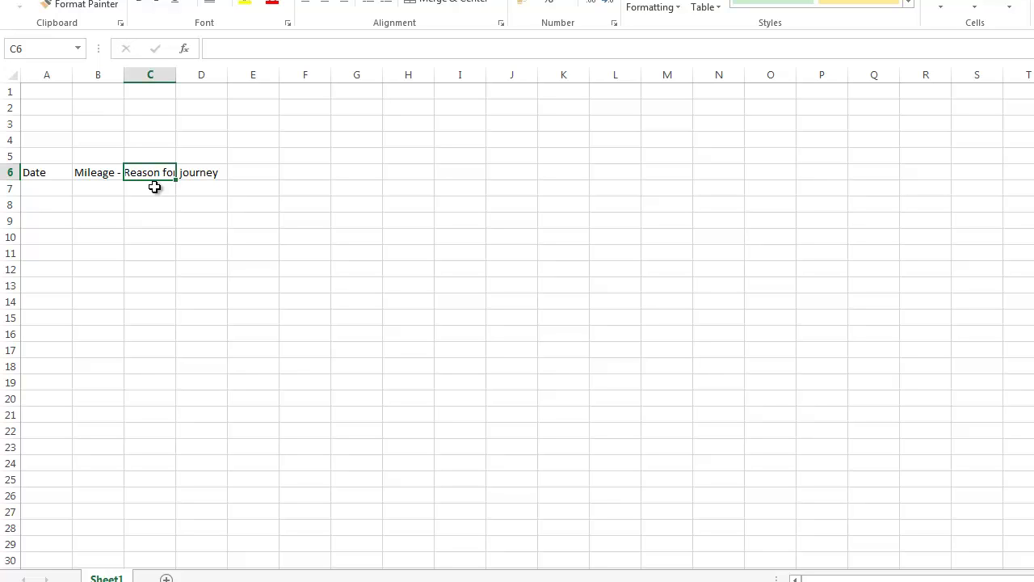
type("Journey mileage")
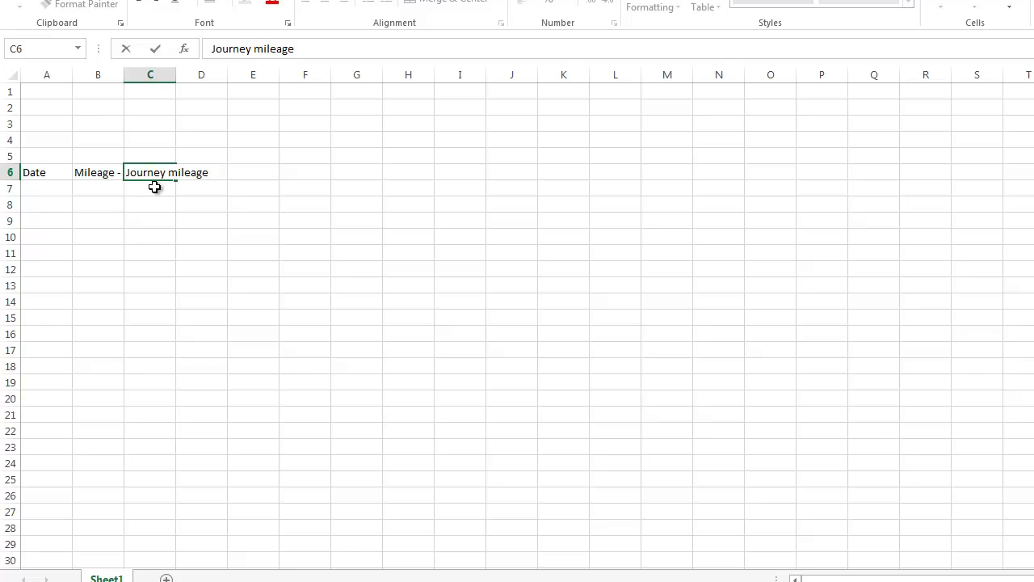
left_click(185, 191)
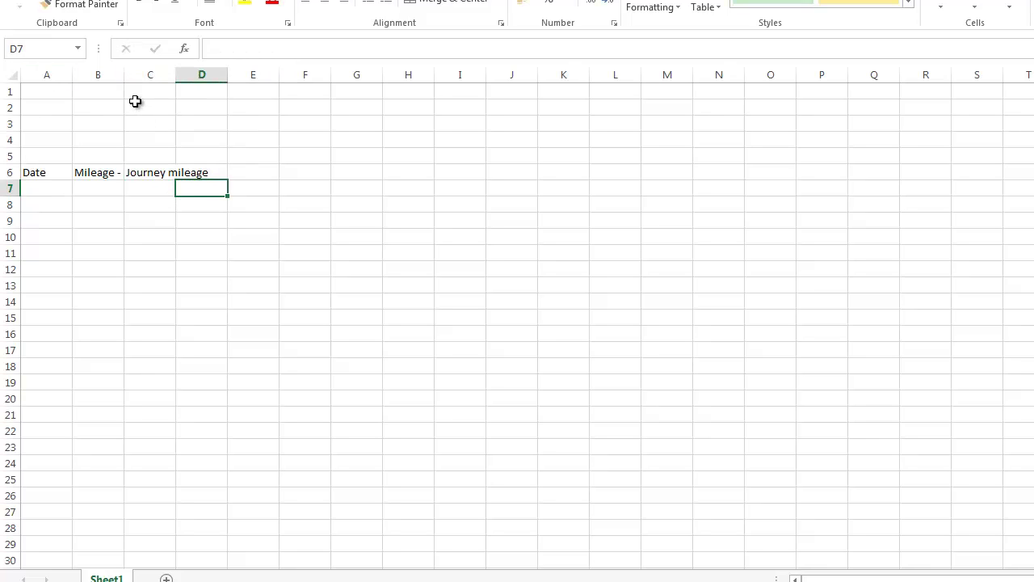
left_click_drag(124, 76, 400, 78)
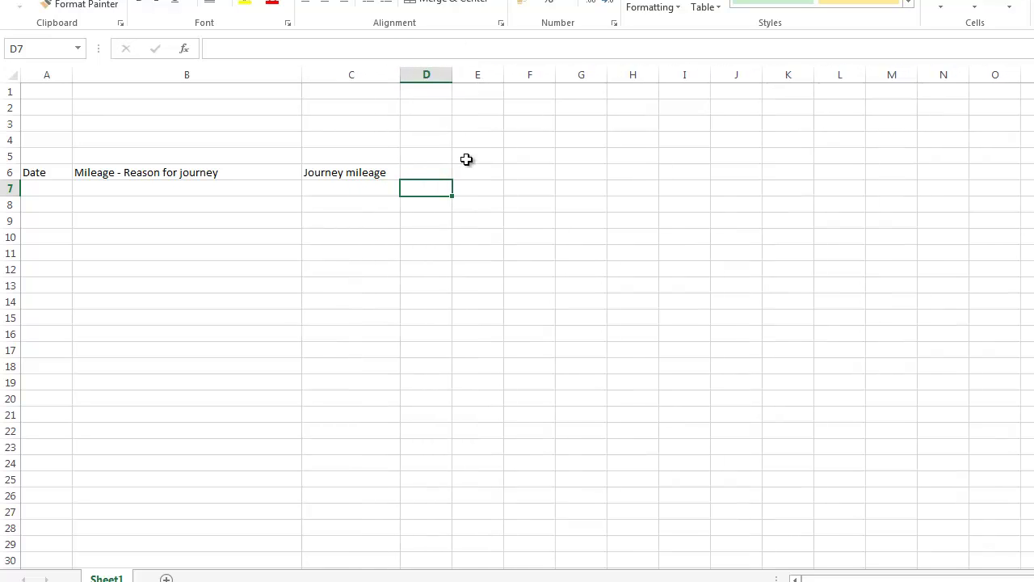
- Enter the heading "Mileage rate" in D6 and the label "Mileage Rate" in D3
left_click(440, 170)
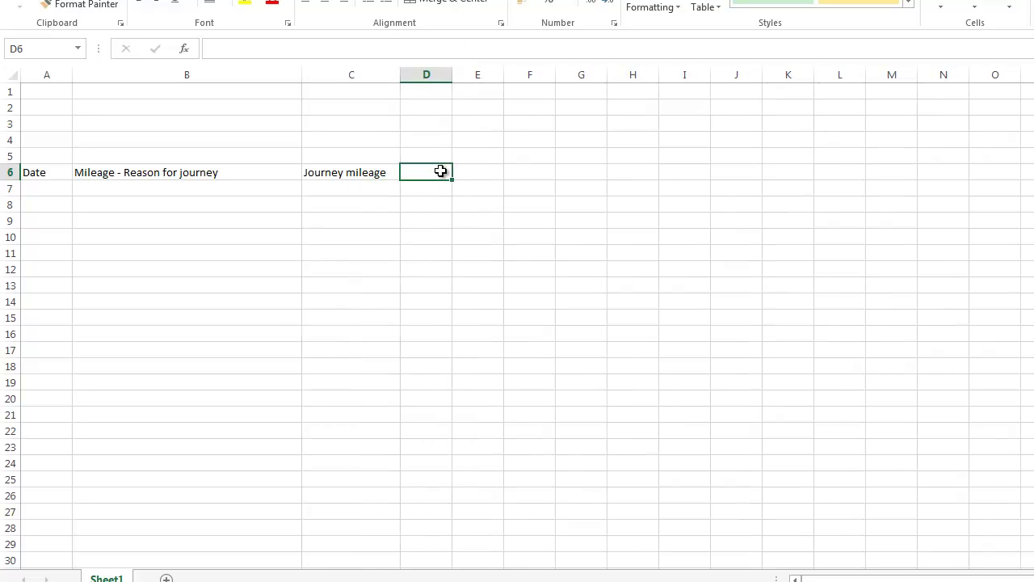
type("Mileage rate")
key("Up")
key("Up")
key("Up")
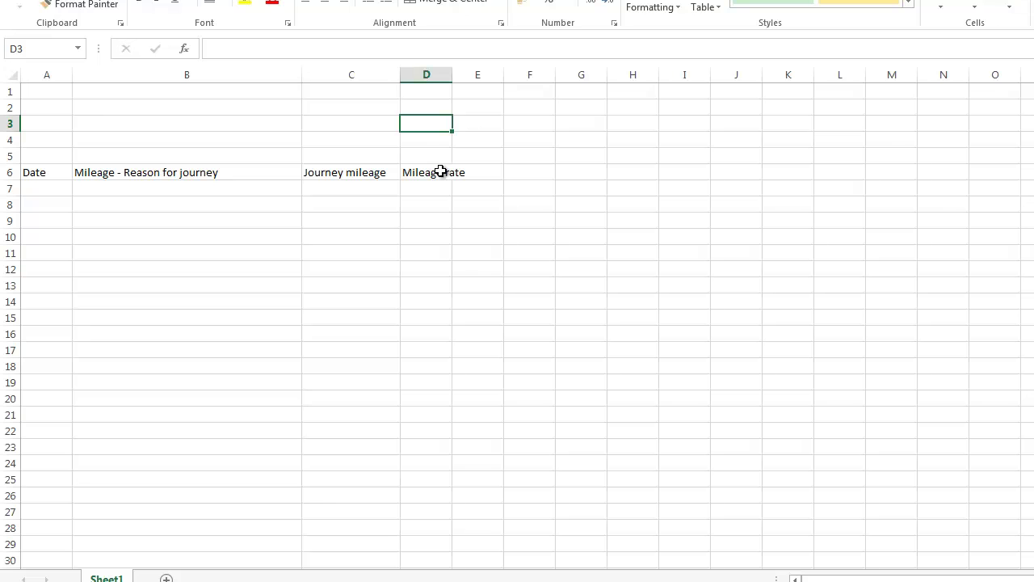
type("Mileage Rate")
key("Return")
key("Down")
key("Down")
key("Down")
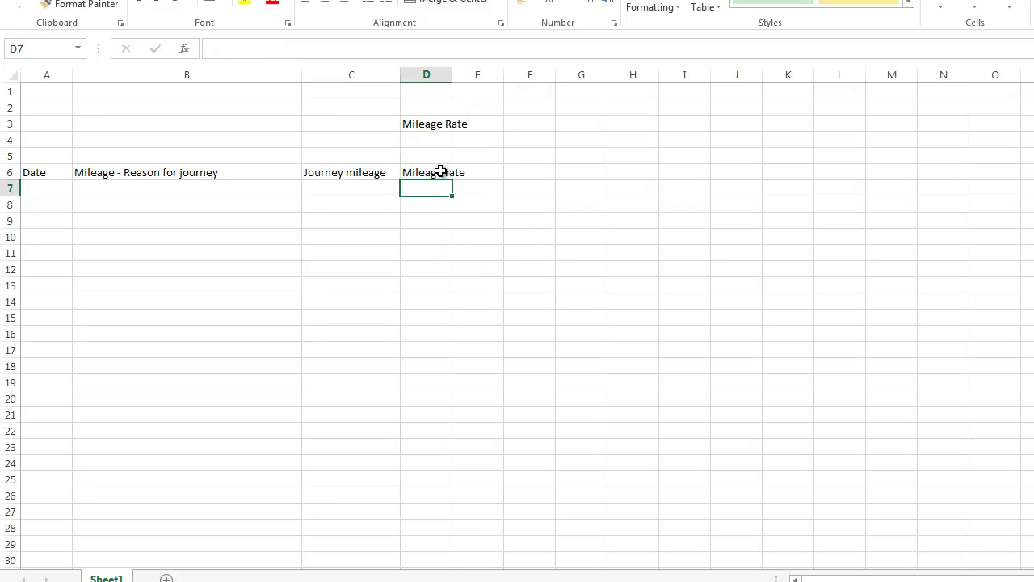
- Replace the heading in D6 with "Cost of journey" and widen column D to fit it
key("Up")
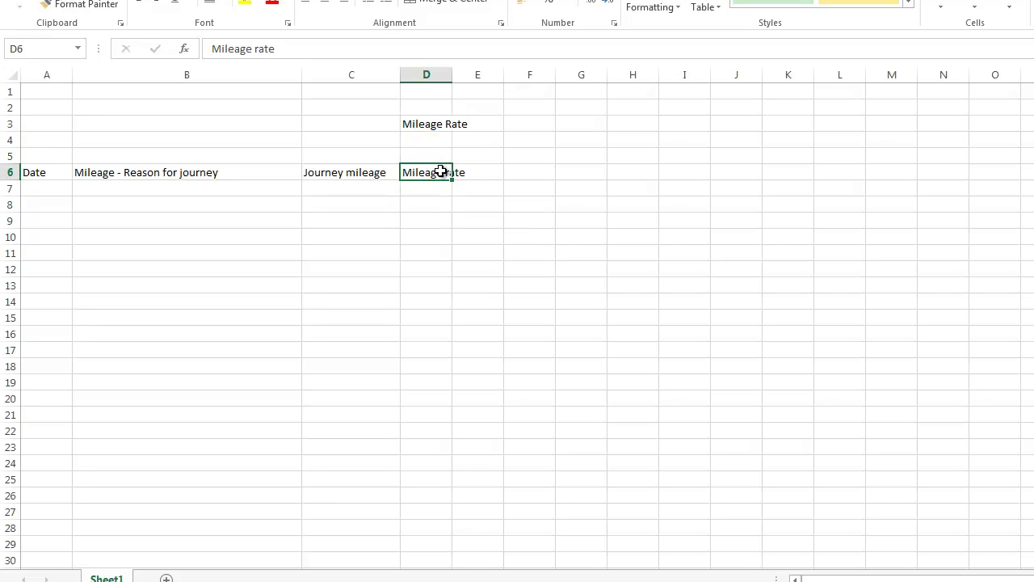
type("Cost")
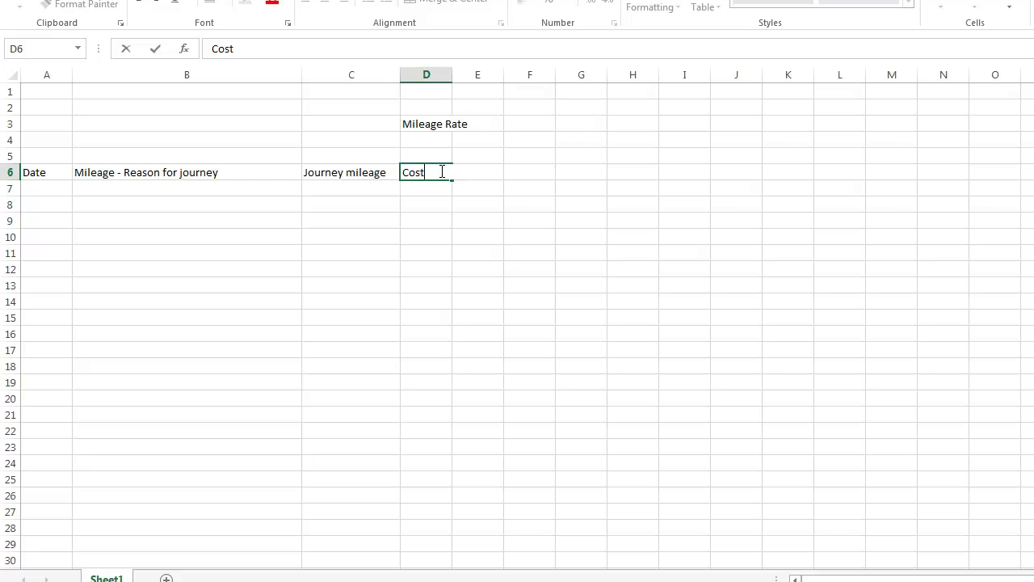
type(" of joureny")
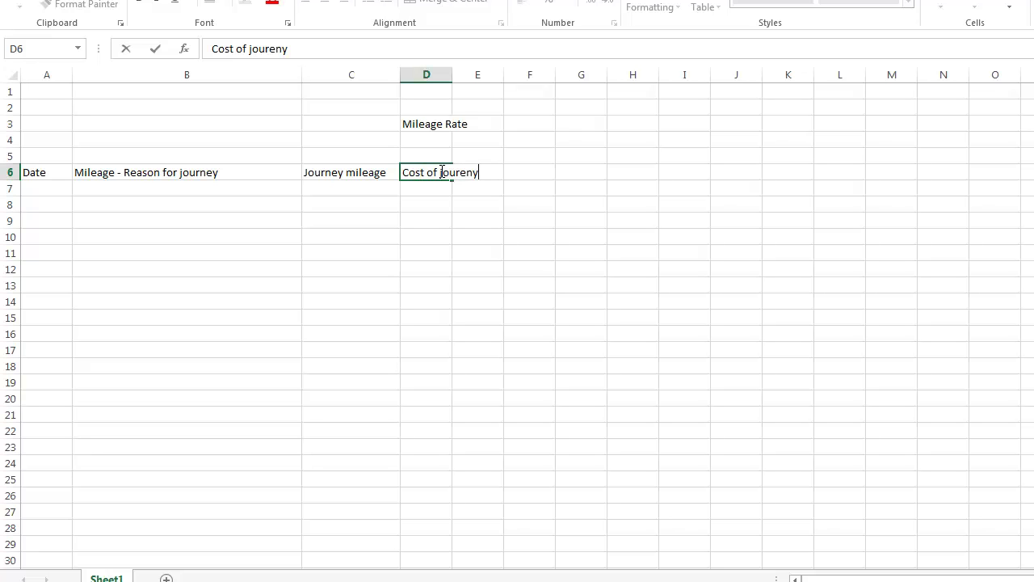
key("BackSpace")
key("BackSpace")
type("ney")
key("Return")
left_click_drag(453, 75, 488, 75)
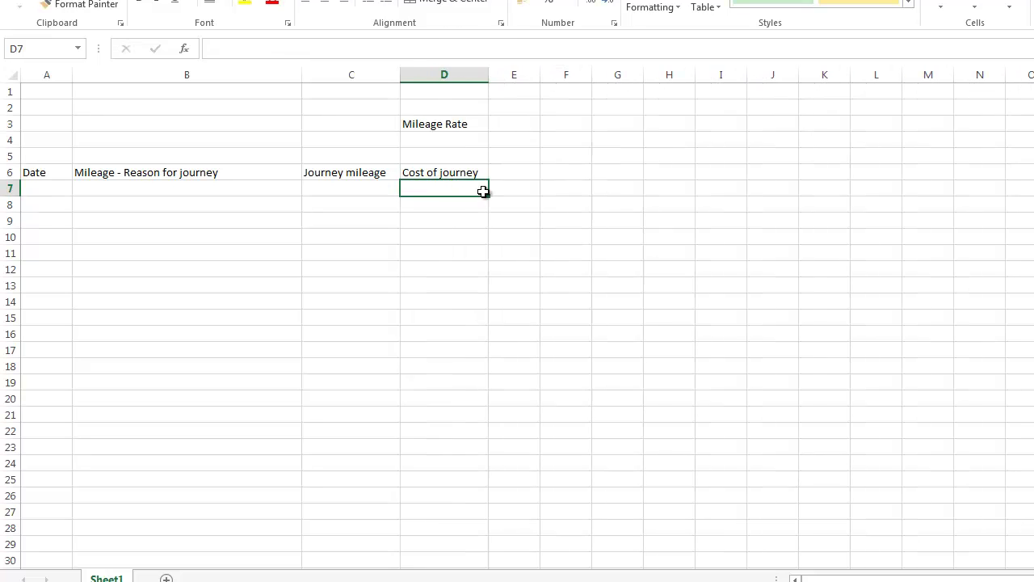
- Enter the mileage rate 0.45 in D4, below its label
left_click(444, 141)
type("0.45")
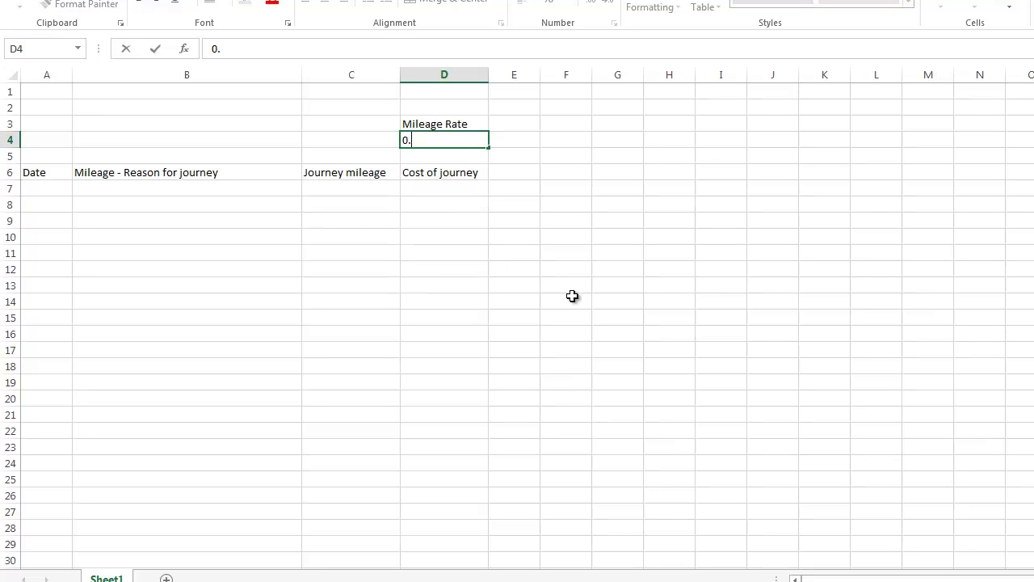
key("Return")
key("Up")
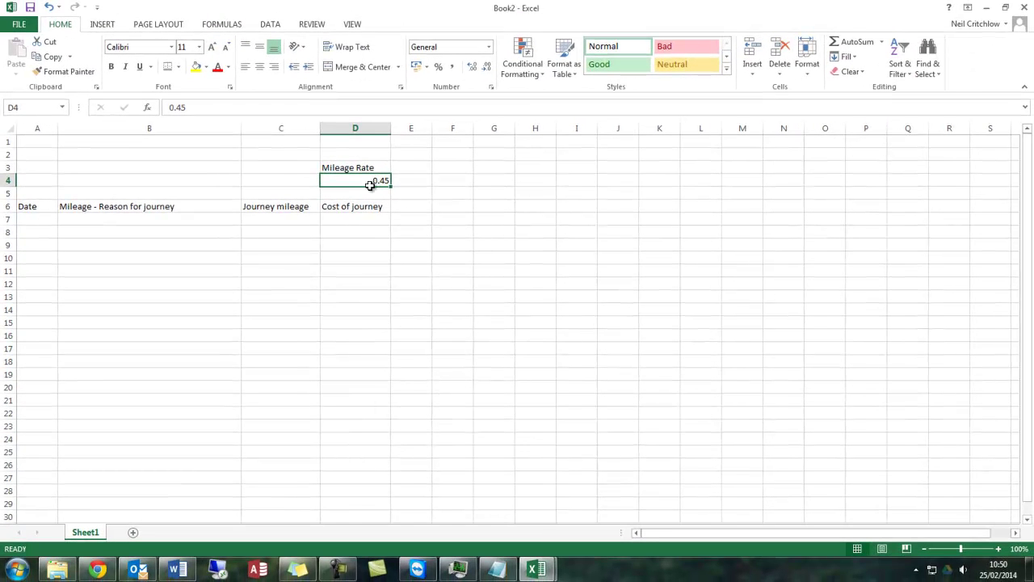
- Format column D as Accounting with two decimal places and the £ symbol
left_click(360, 129)
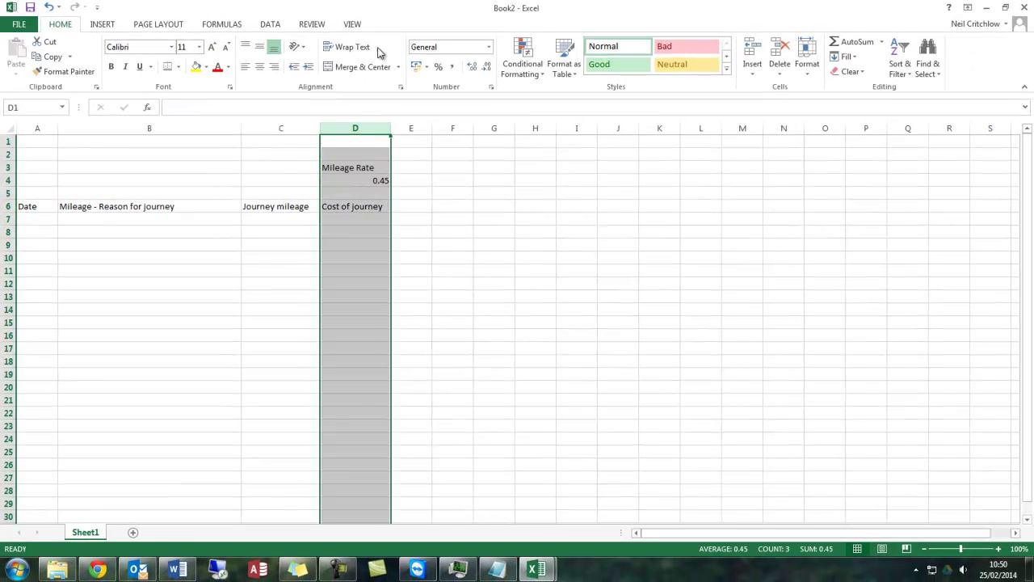
right_click(369, 145)
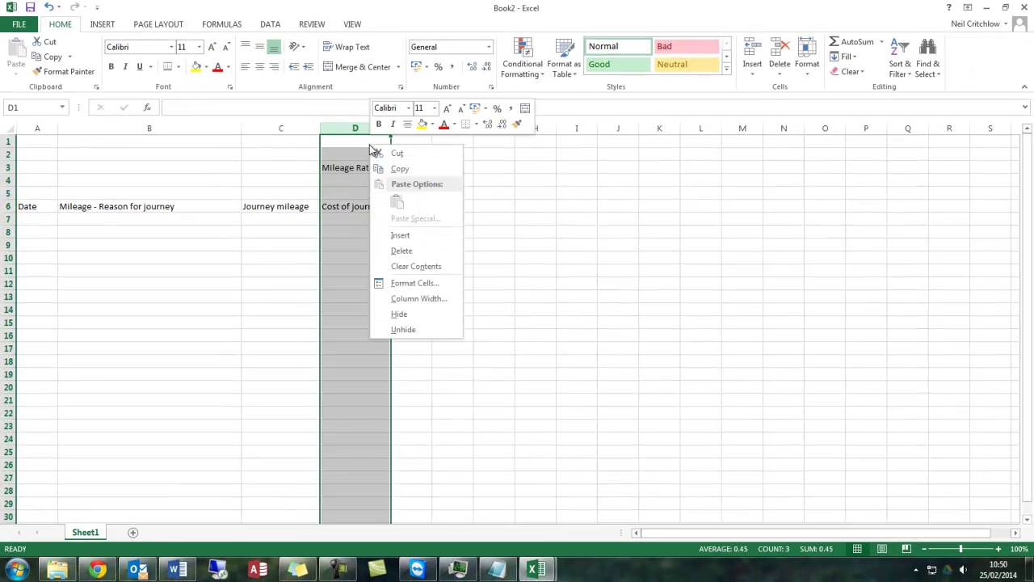
left_click(432, 283)
left_click(293, 208)
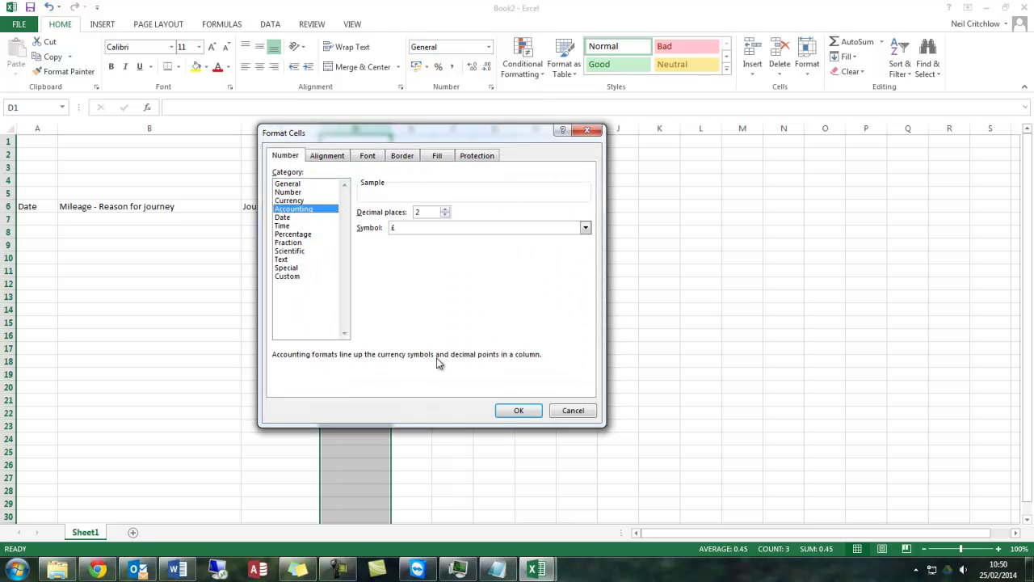
left_click(520, 411)
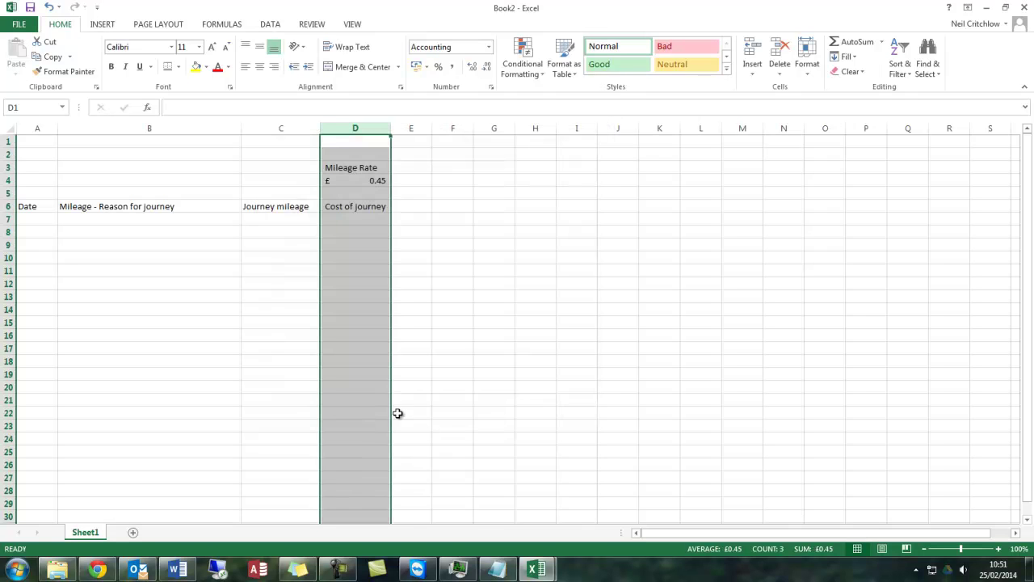
- Put a thick box border around the claim table area A6:D21
left_click_drag(365, 194, 365, 220)
left_click_drag(27, 208, 340, 400)
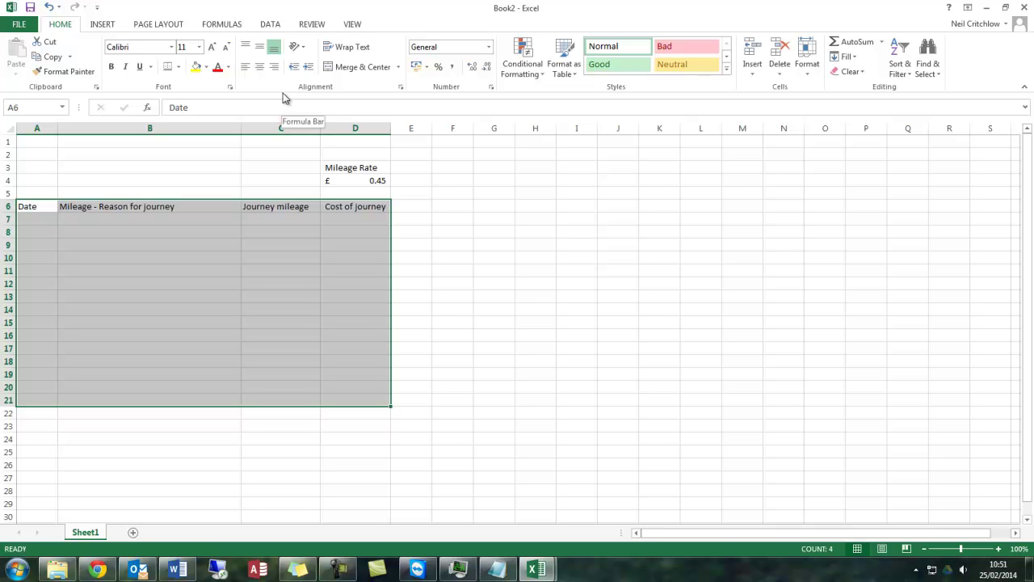
left_click(178, 67)
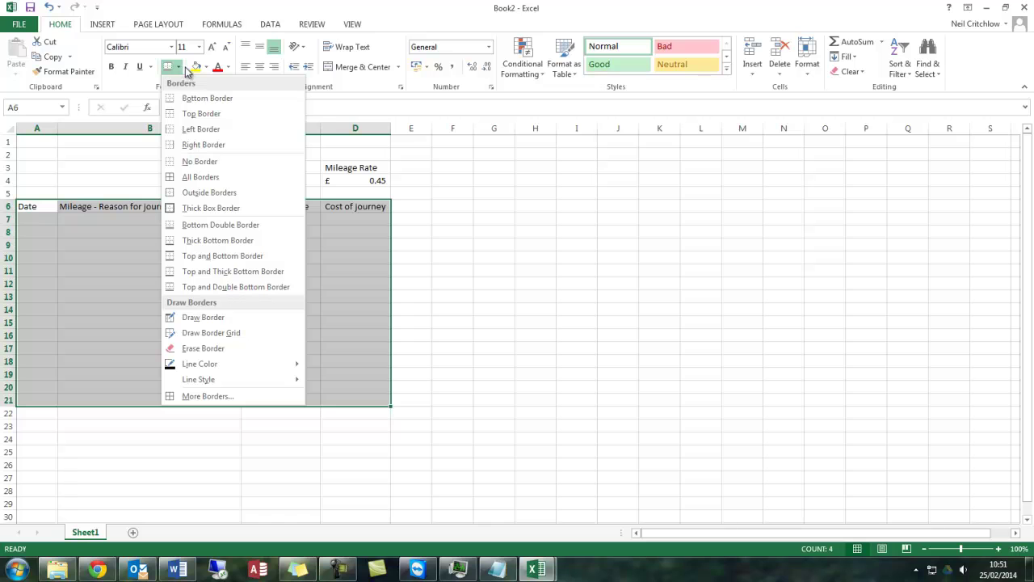
left_click(214, 196)
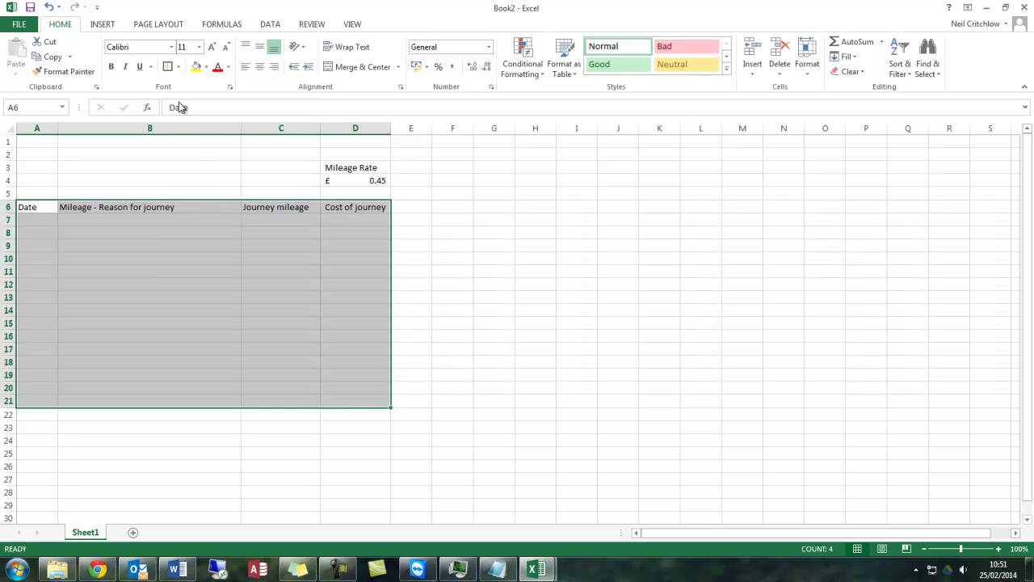
left_click(178, 67)
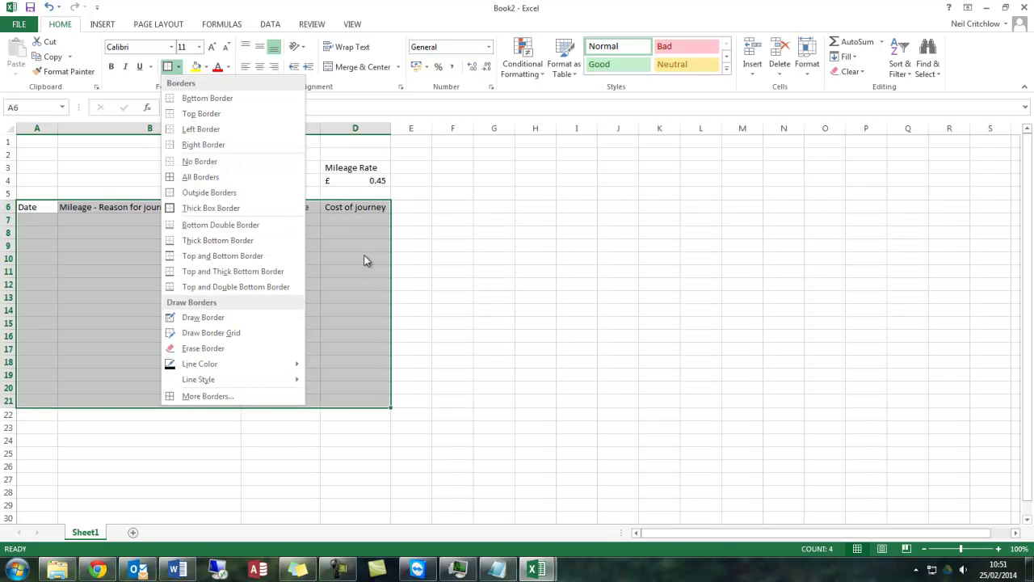
left_click(366, 208)
left_click(366, 206)
left_click(346, 276)
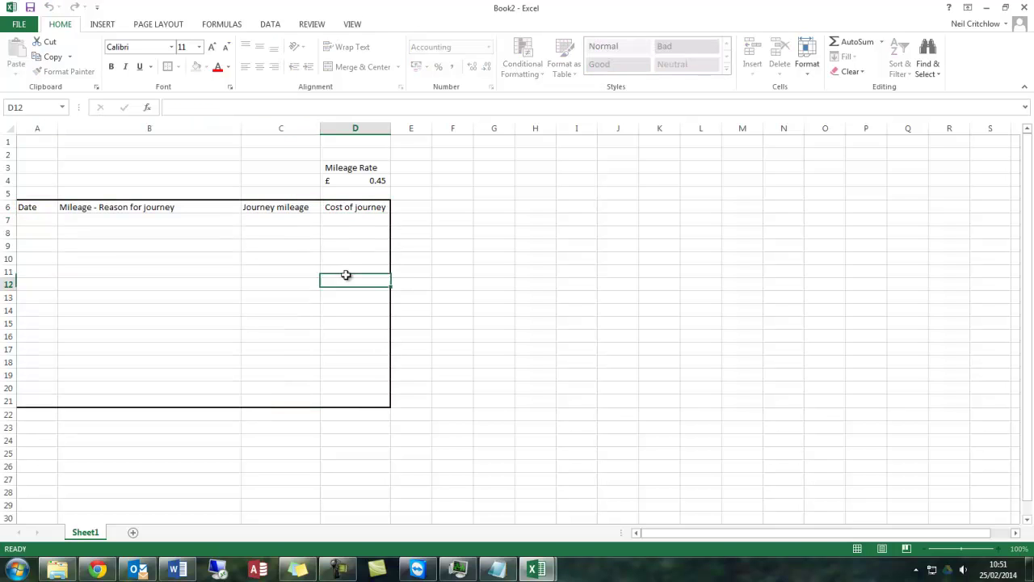
- Outline the heading row A6:D6 with a thick box border and apply all borders to the entry rows A7:D21
left_click_drag(366, 207, 32, 202)
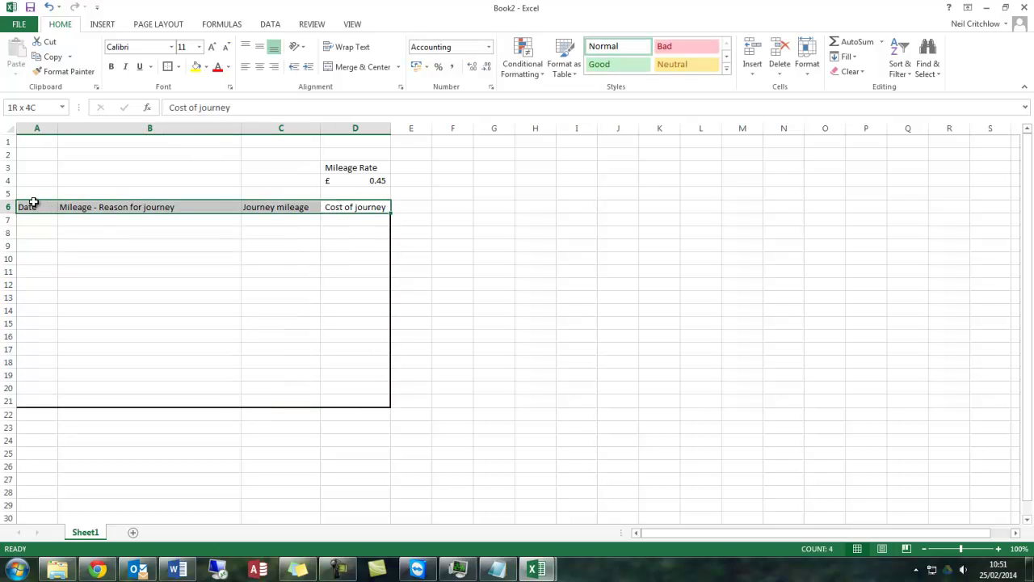
left_click(172, 69)
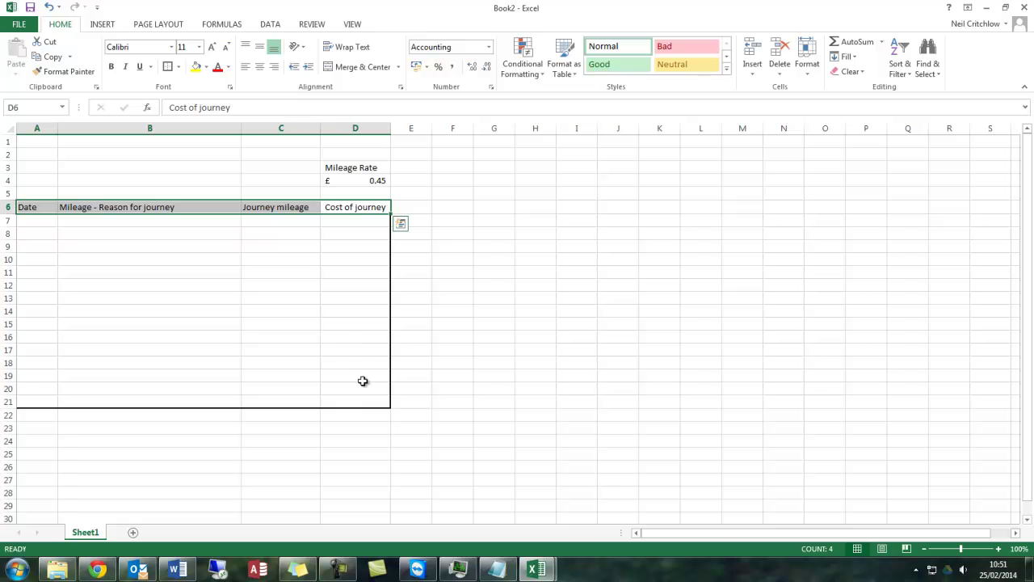
left_click_drag(365, 396, 41, 220)
left_click(178, 67)
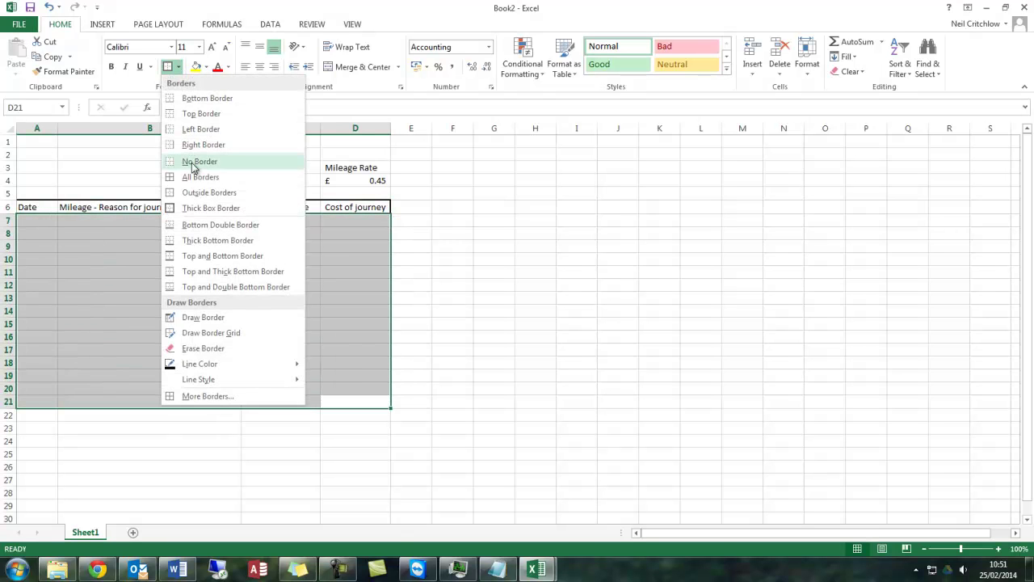
left_click(214, 176)
left_click(253, 324)
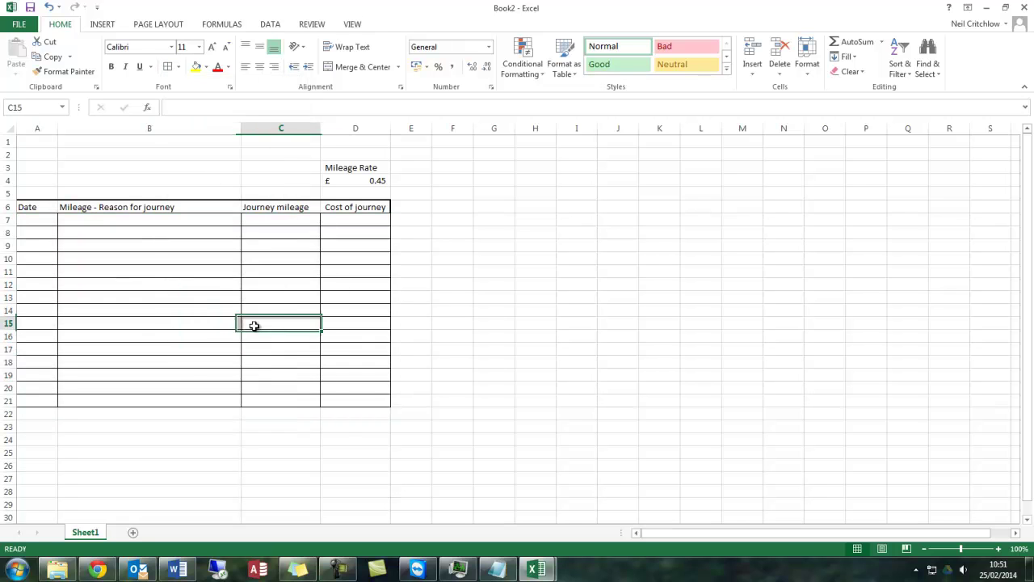
- Enter the label "Total" in C24 and give D24 a top and double bottom border
left_click(308, 443)
type("Total")
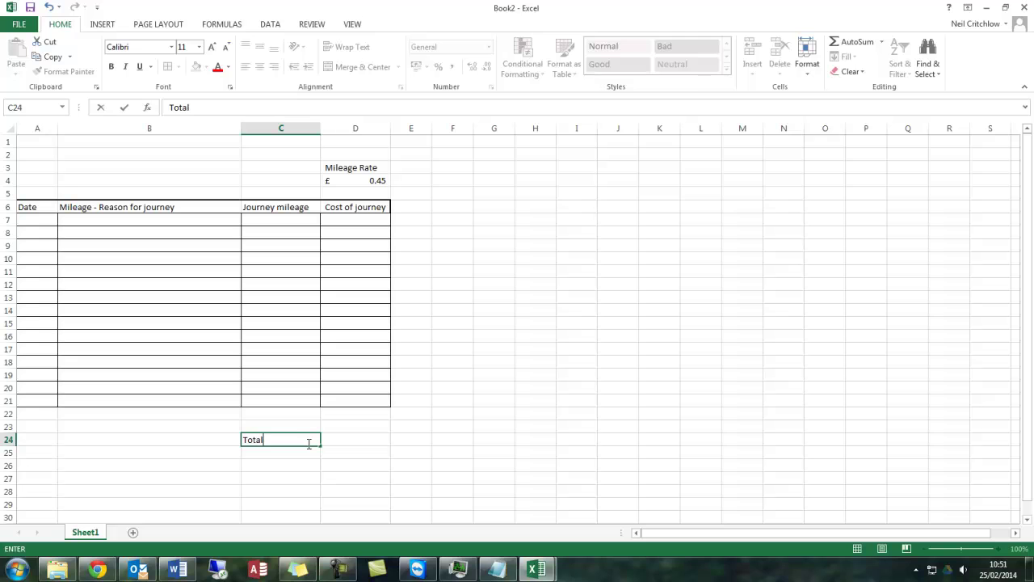
key("Tab")
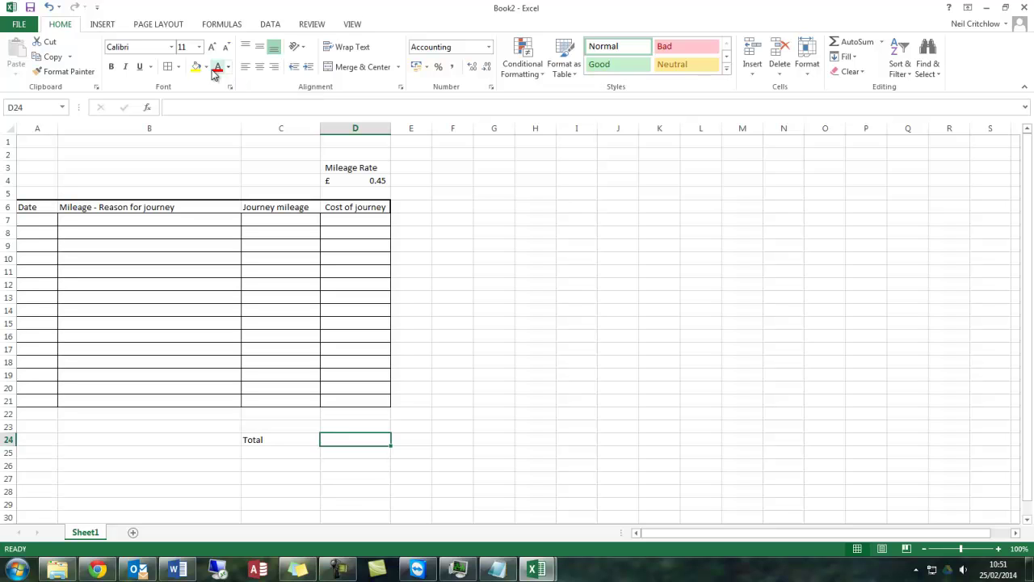
left_click(177, 68)
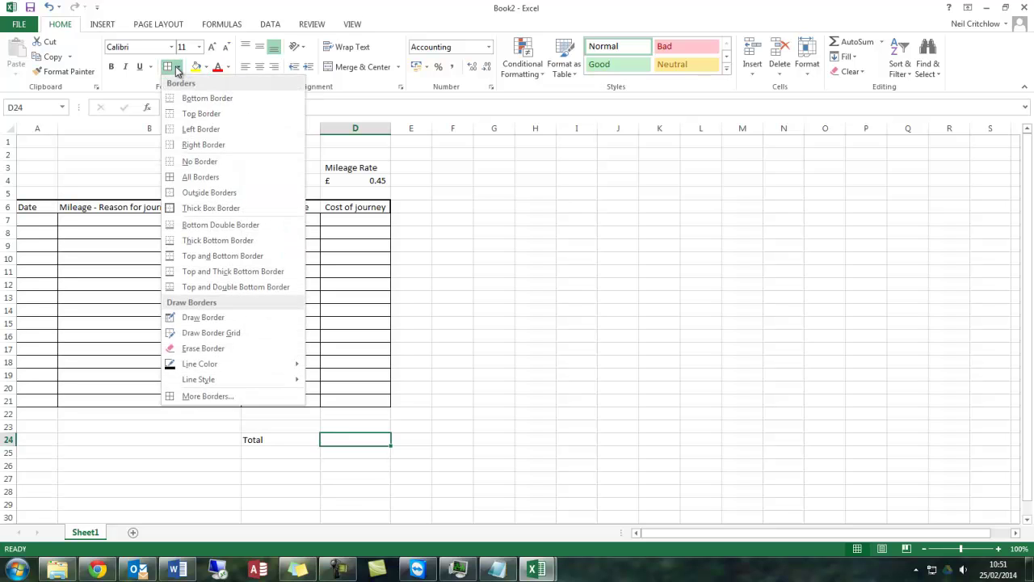
left_click(260, 287)
left_click(394, 481)
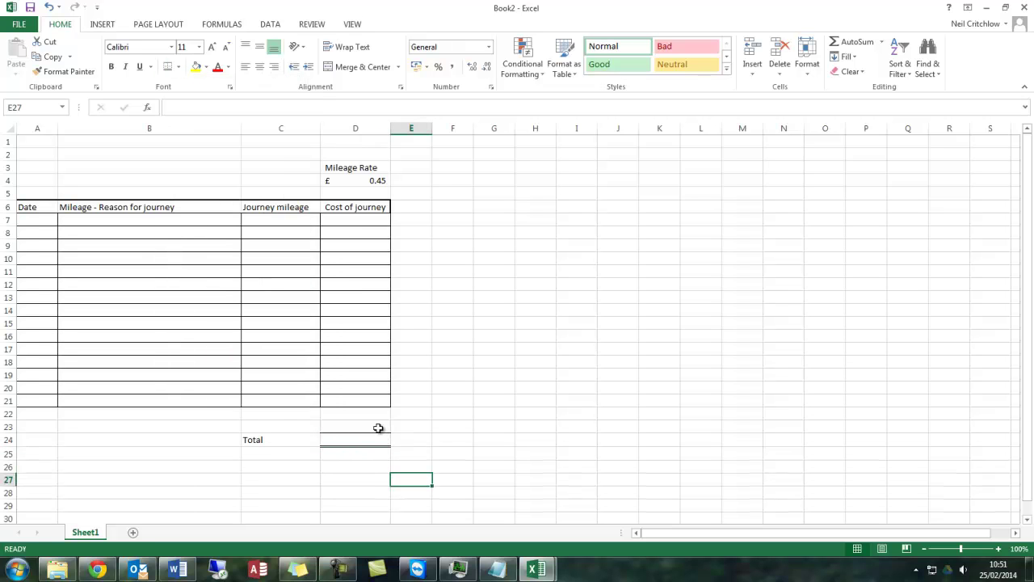
- Format the date cells A7:A21 as Date of type 14/03/2012 and widen column A slightly
left_click_drag(33, 219, 30, 400)
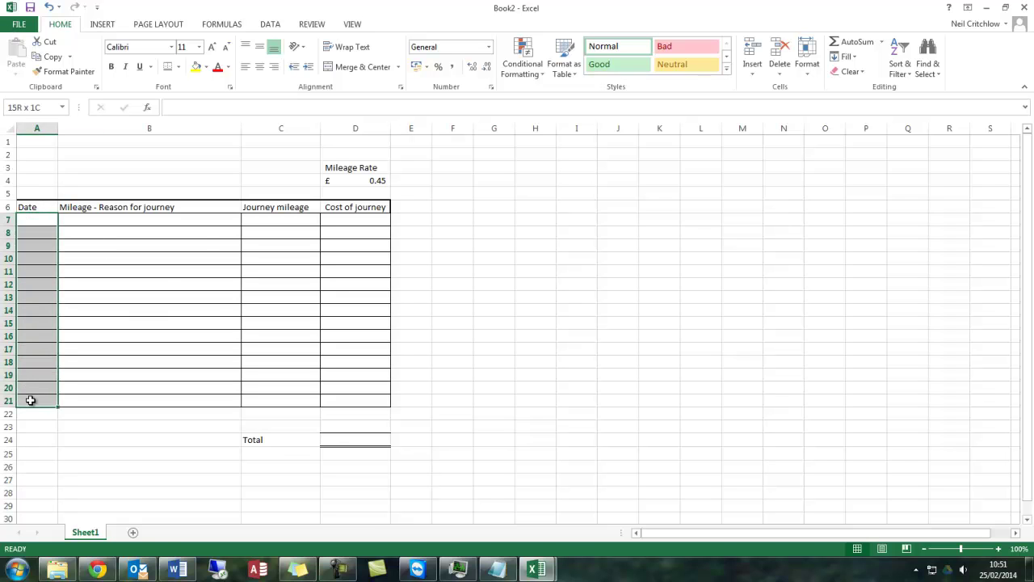
right_click(39, 277)
left_click(85, 479)
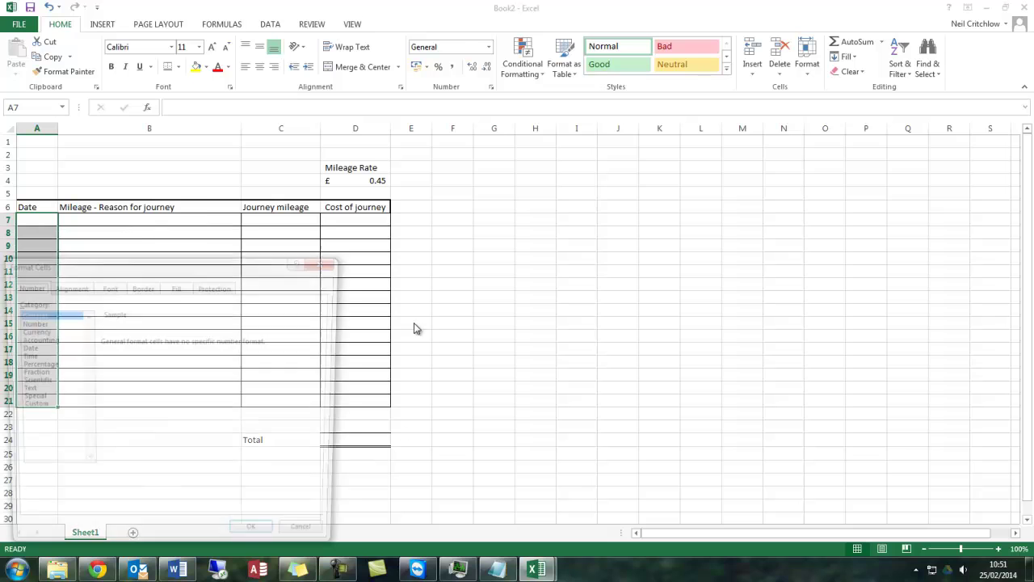
left_click(41, 349)
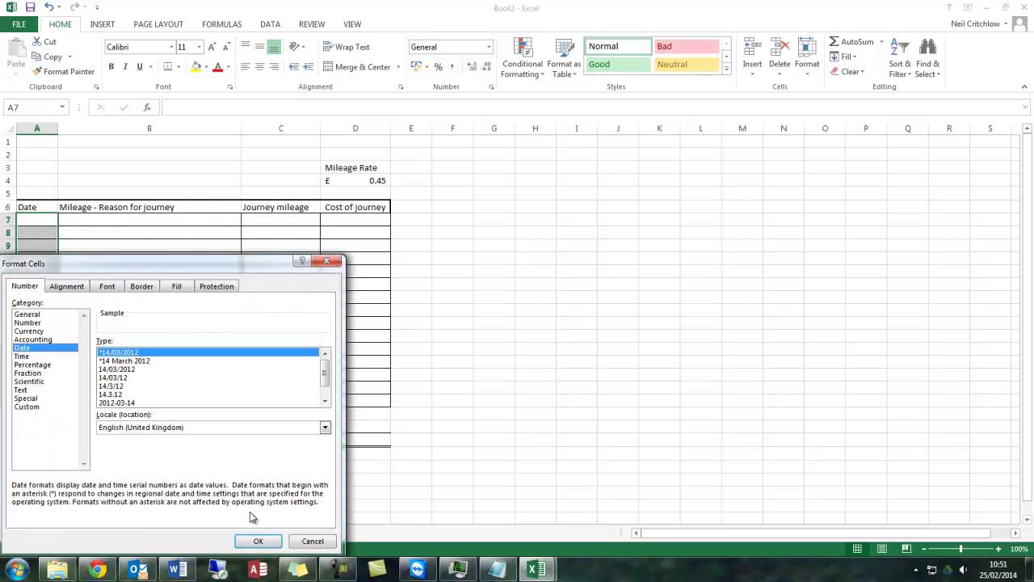
left_click(120, 369)
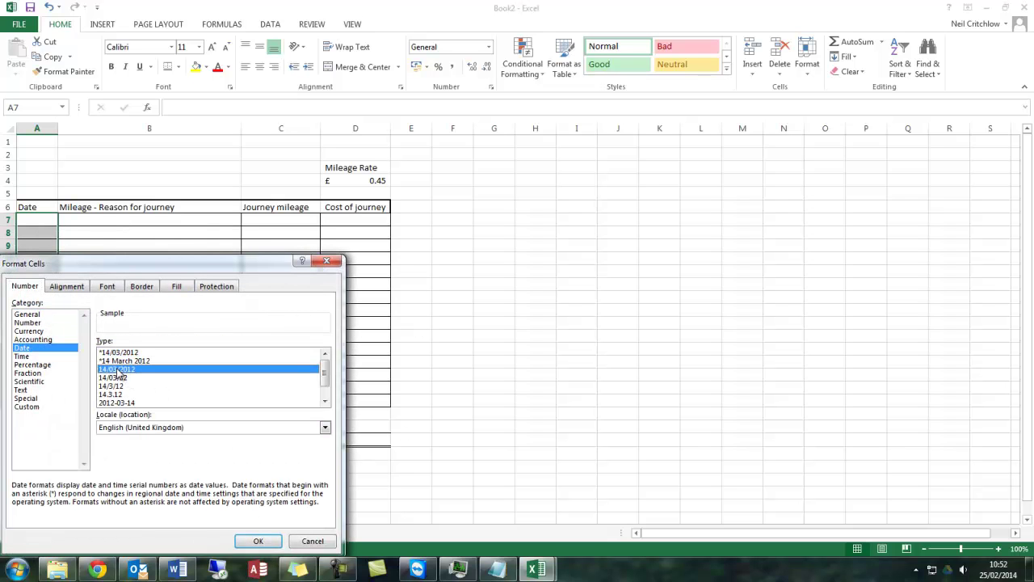
left_click(258, 541)
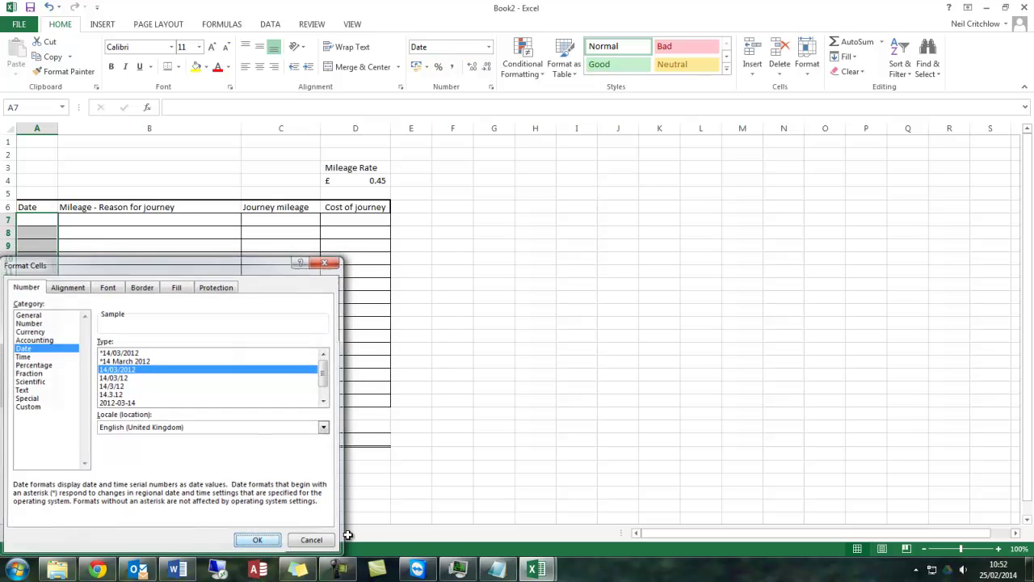
left_click_drag(61, 130, 70, 129)
- Format the journey mileage cells C7:C21 as Number with zero decimal places
left_click(272, 223)
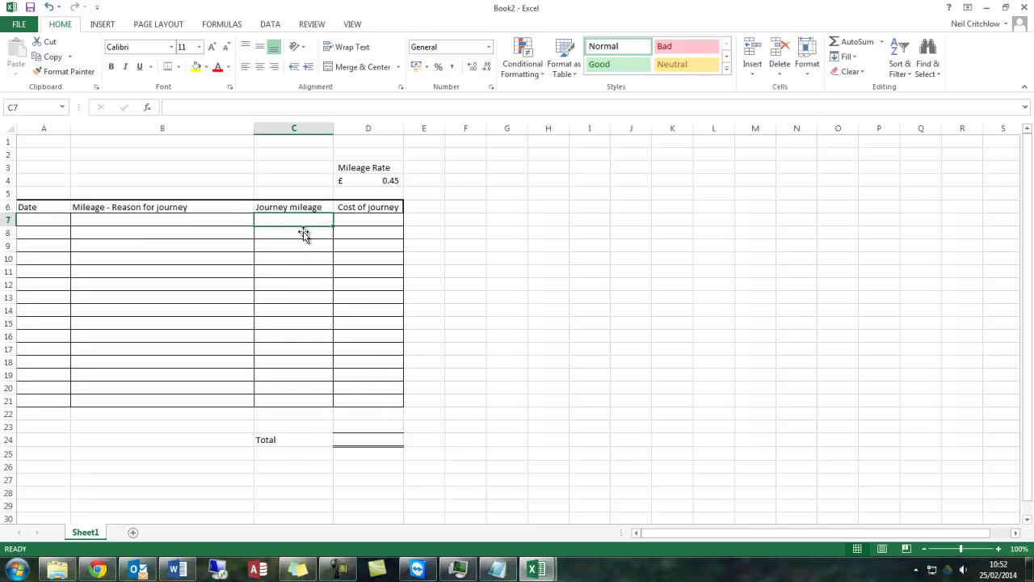
left_click_drag(283, 215, 302, 403)
right_click(302, 403)
left_click(347, 348)
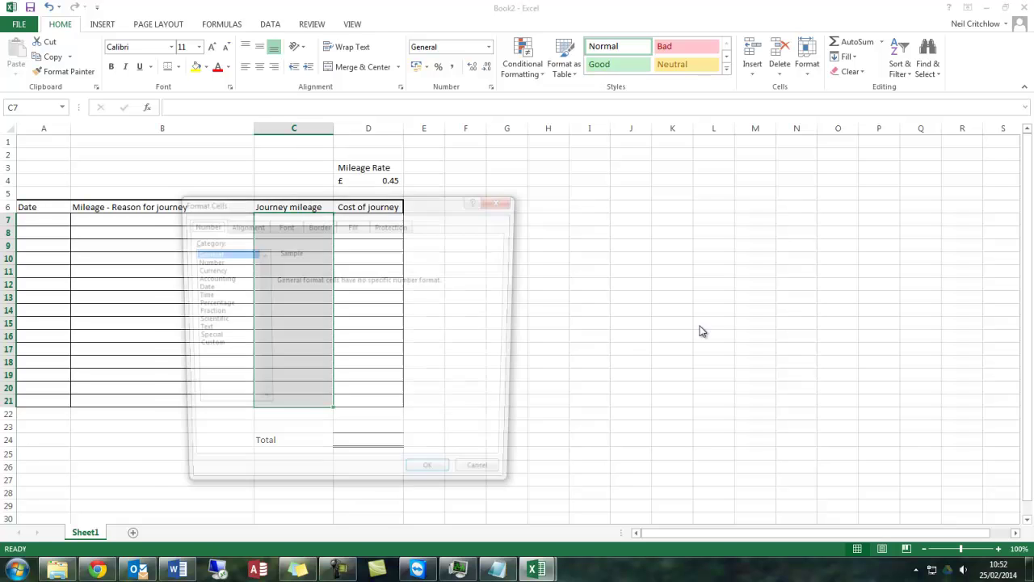
left_click(229, 260)
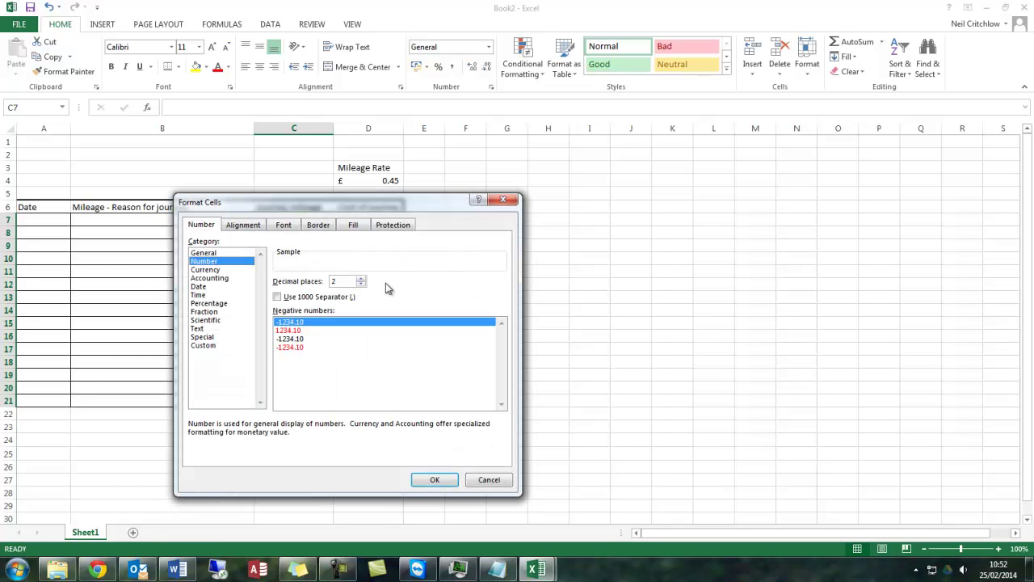
double_click(363, 284)
left_click(433, 479)
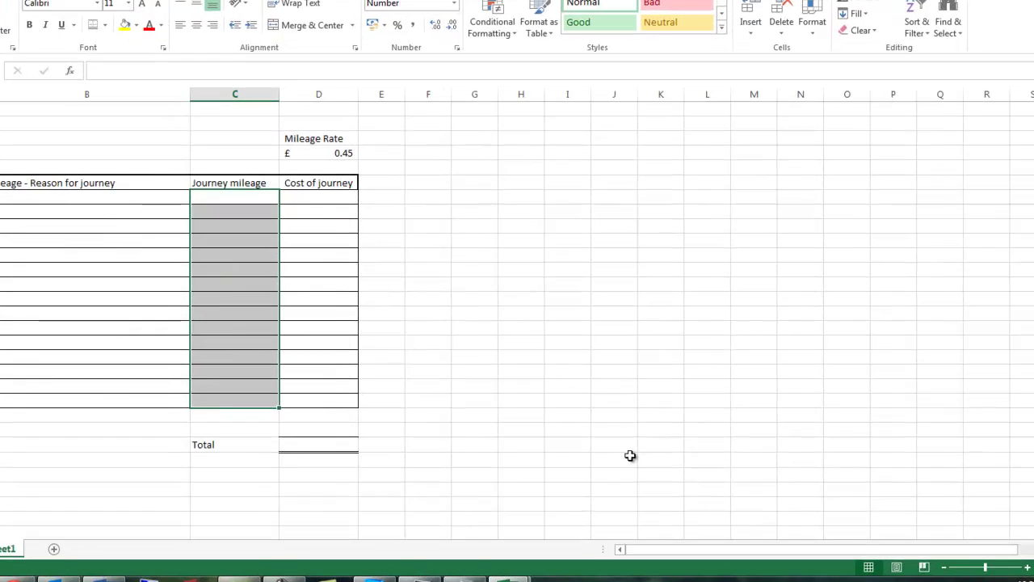
- Enter 55 as the first journey's mileage in C7
left_click(270, 311)
left_click(243, 198)
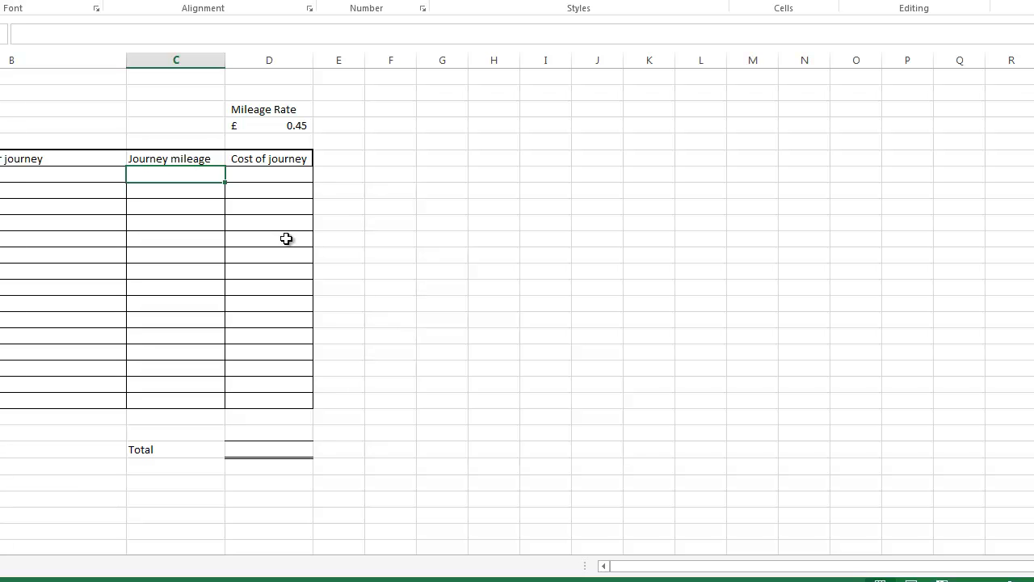
type("55")
key("Tab")
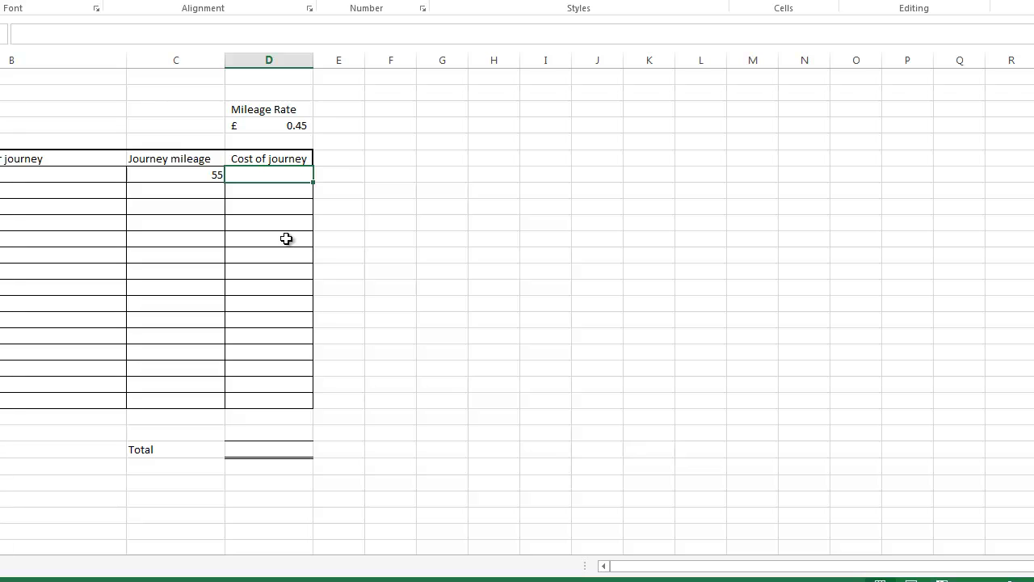
- Calculate the first journey's cost in D7 with =SUM(C7*D4) and fill the formula down to D21
type("=sum(")
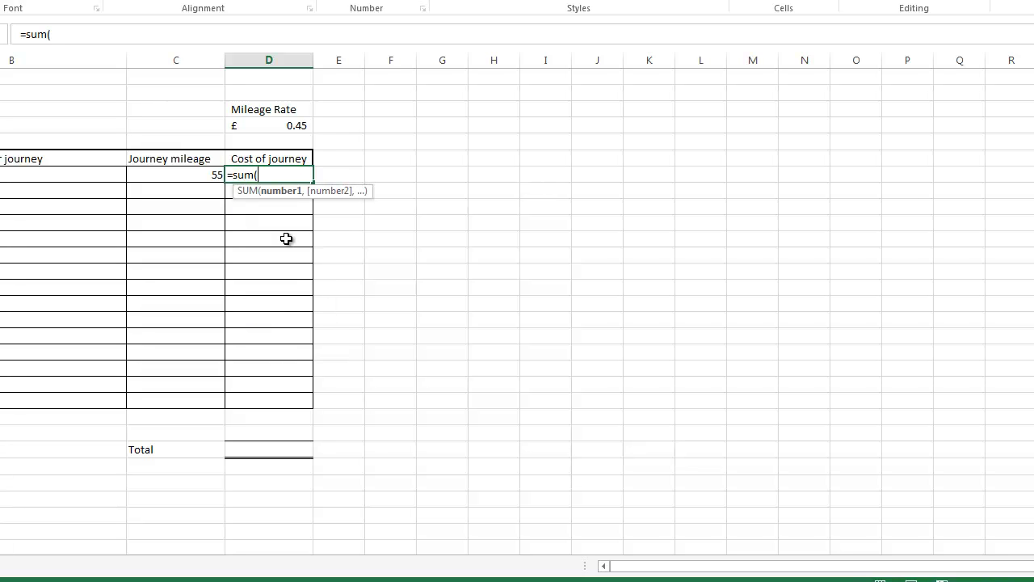
left_click(202, 172)
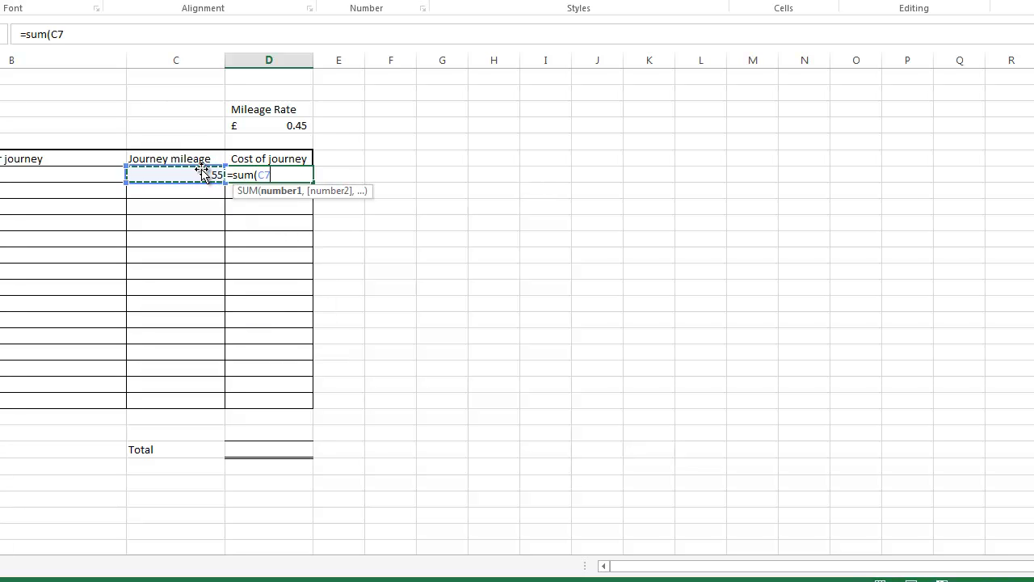
type("*")
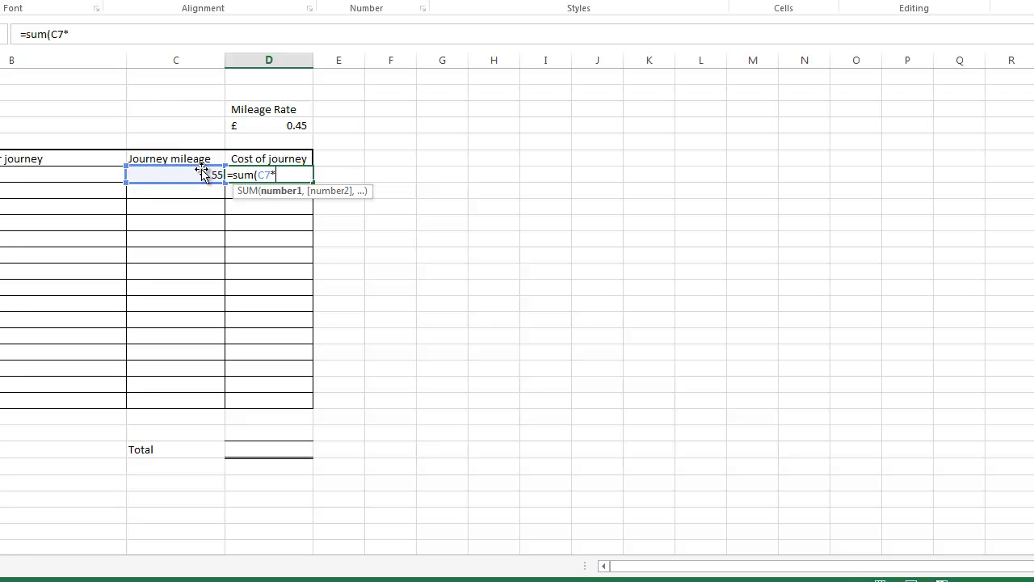
left_click(262, 124)
key("Return")
key("Up")
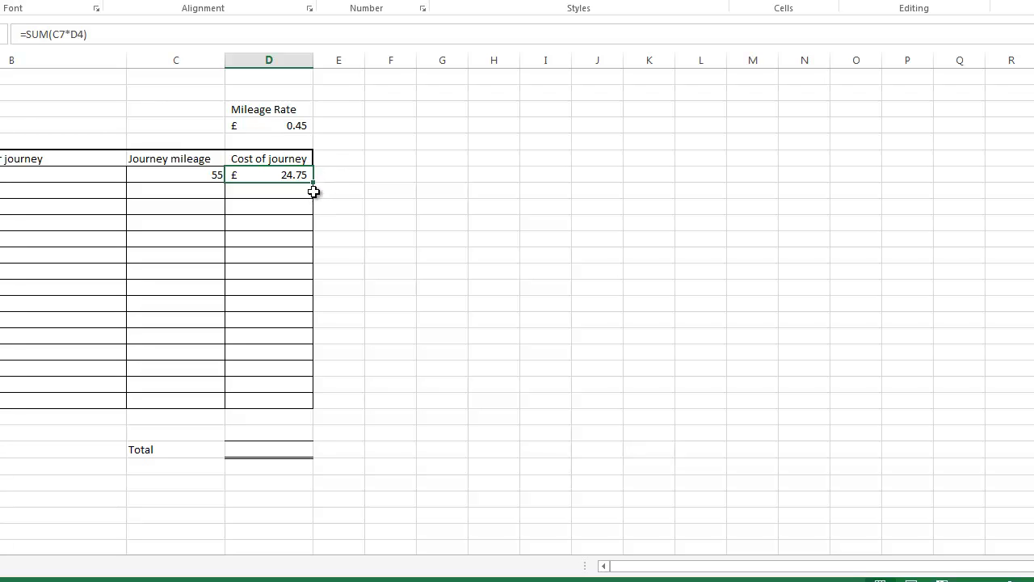
left_click_drag(314, 181, 313, 411)
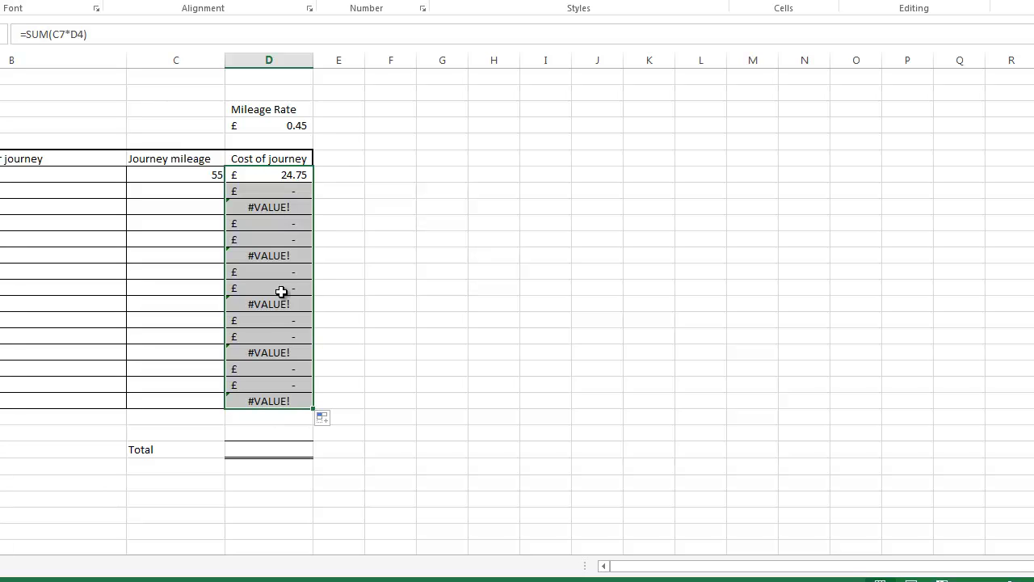
- Examine which cells the copied formulas in the first cost rows refer to, compared with the mileage rate cell D4
left_click(284, 194)
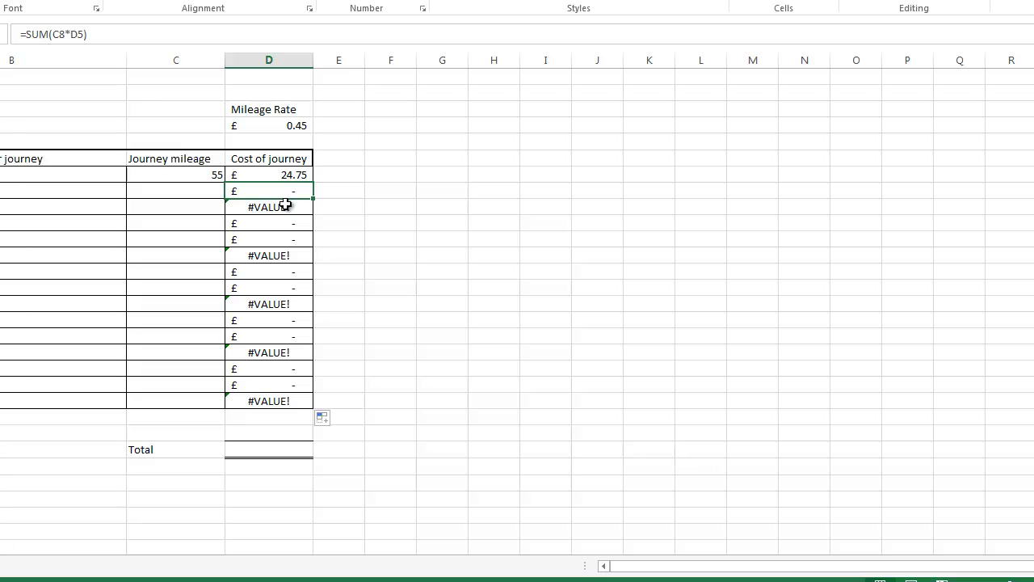
key("Down")
key("Down")
key("Down")
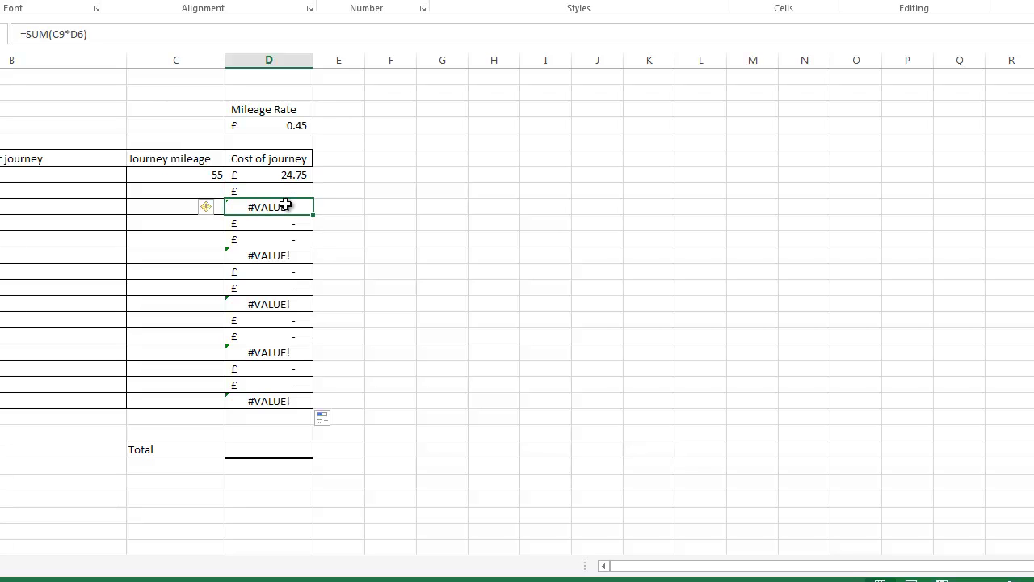
key("Up")
key("Up")
key("Up")
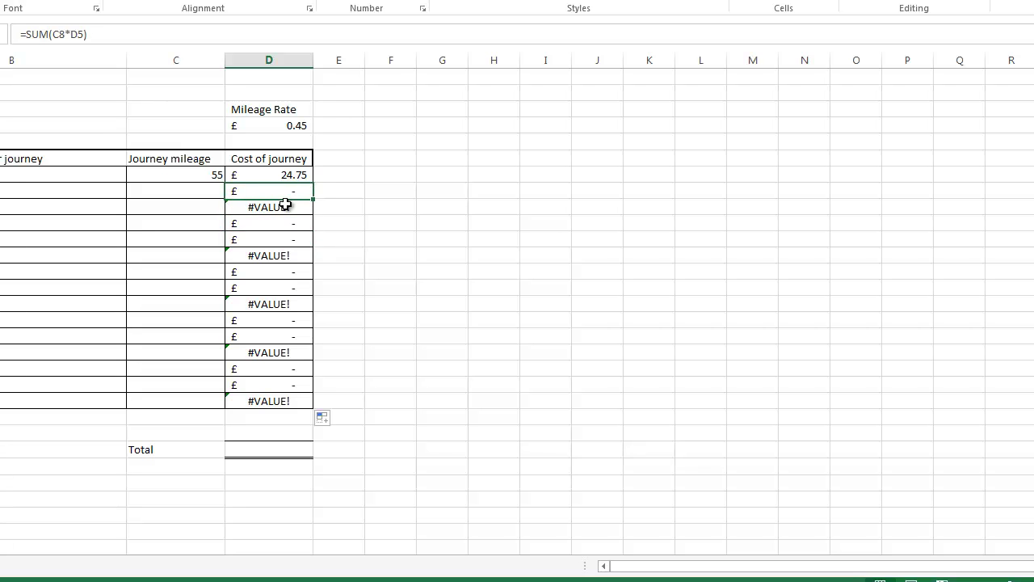
left_click(291, 126)
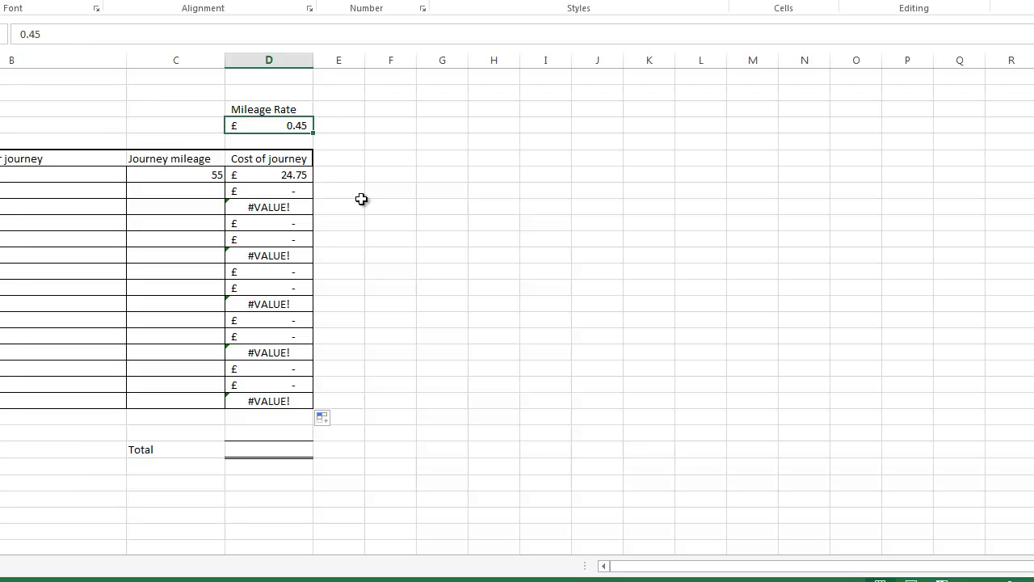
- Make the mileage rate reference absolute in D7 as =SUM(C7*$D$4) and fill the formula down to D21
left_click(307, 174)
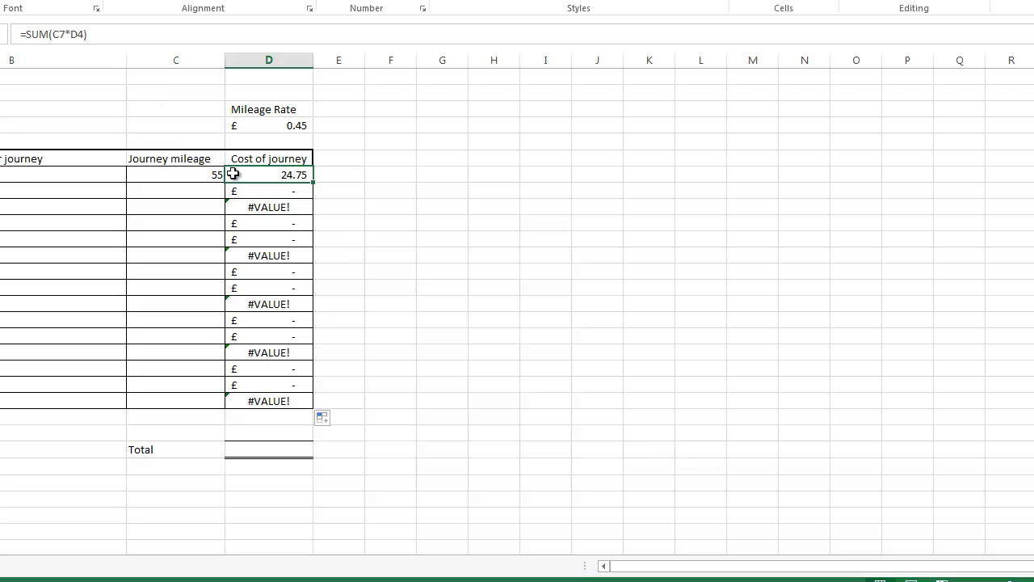
left_click(71, 35)
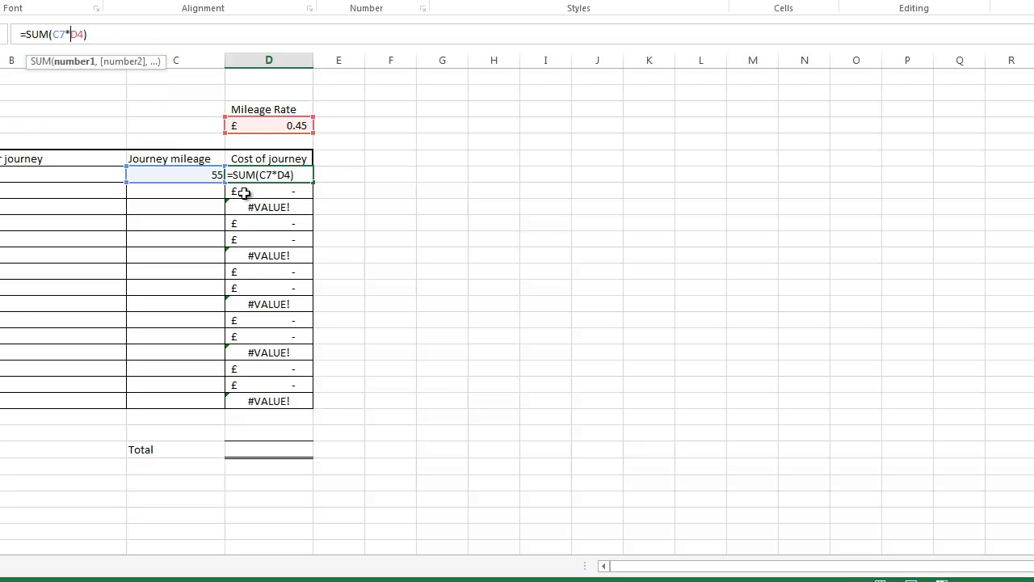
type("$D$")
key("ctrl+Return")
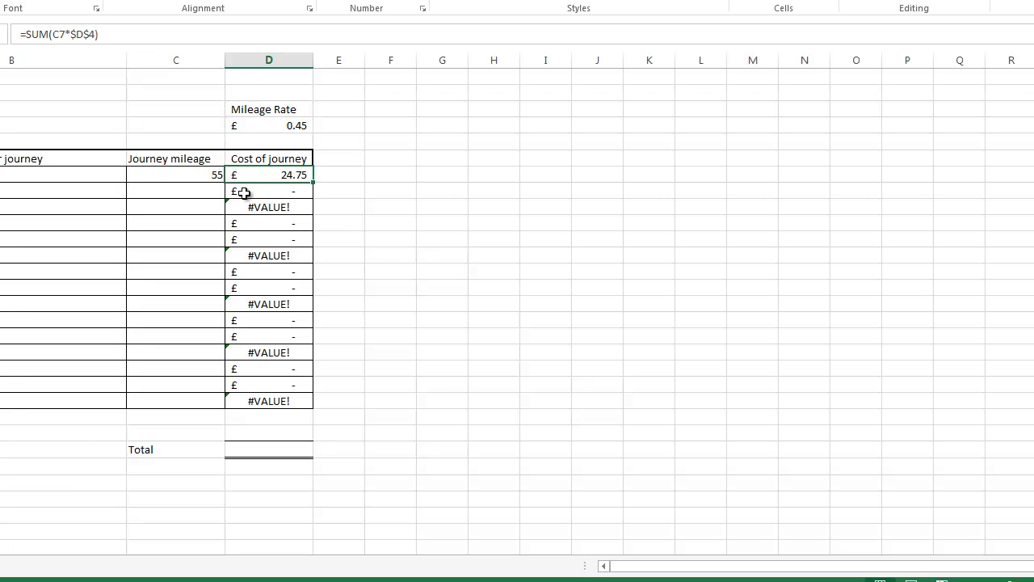
left_click_drag(312, 182, 311, 408)
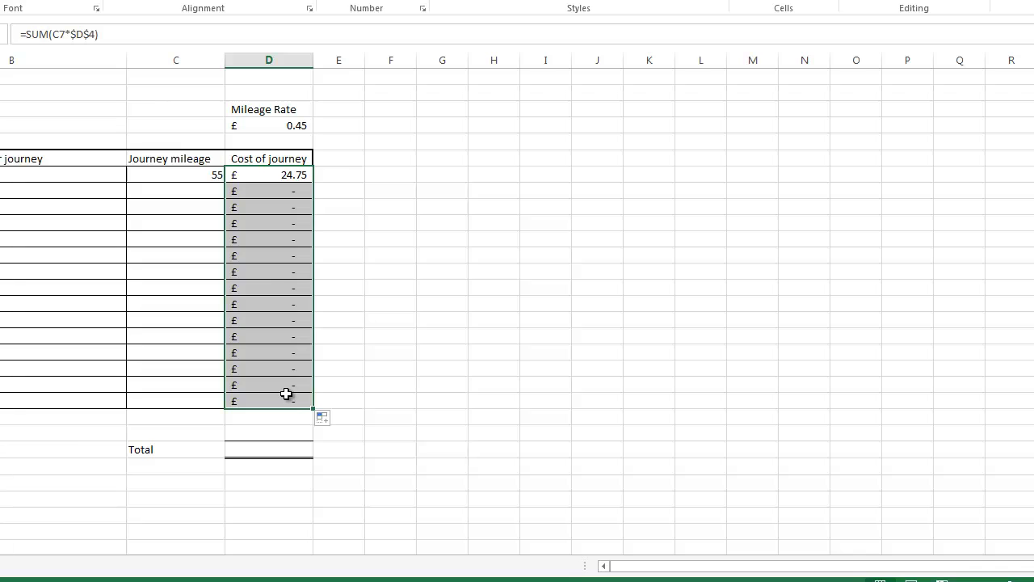
- Examine the refilled cost formulas from D8 downwards, checking which mileage and rate cells each one references
left_click(249, 189)
key("Down")
key("Down")
key("Down")
key("Down")
key("Down")
key("Down")
key("Down")
key("Down")
key("Down")
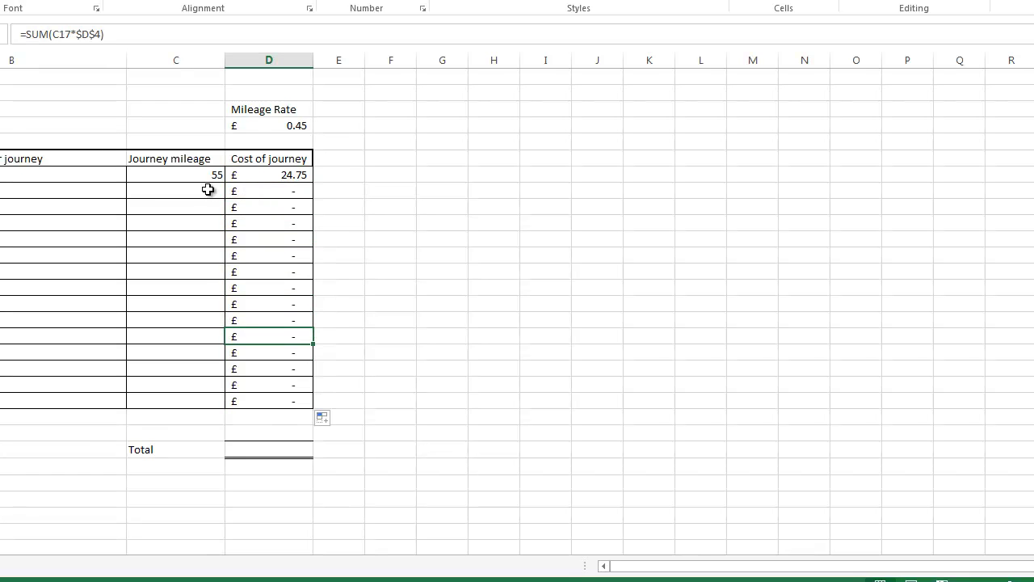
- Enter 68 as the second journey's mileage in C8
left_click(209, 190)
type("6")
left_click(234, 196)
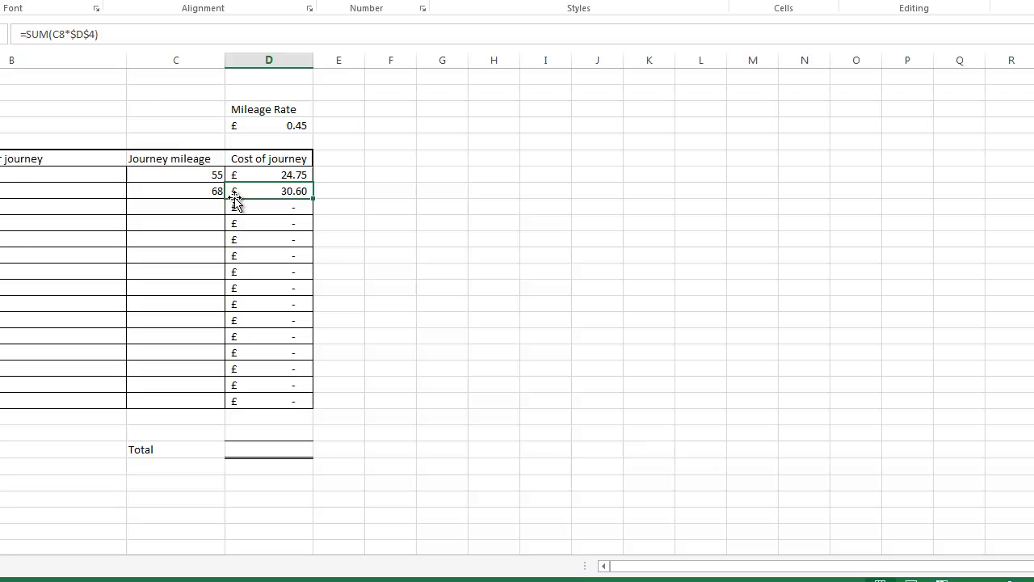
- Examine the cost cells and formulas in column D for the rows that have no mileage entered
key("Down")
key("Down")
key("Down")
key("Down")
key("Down")
key("Down")
key("Down")
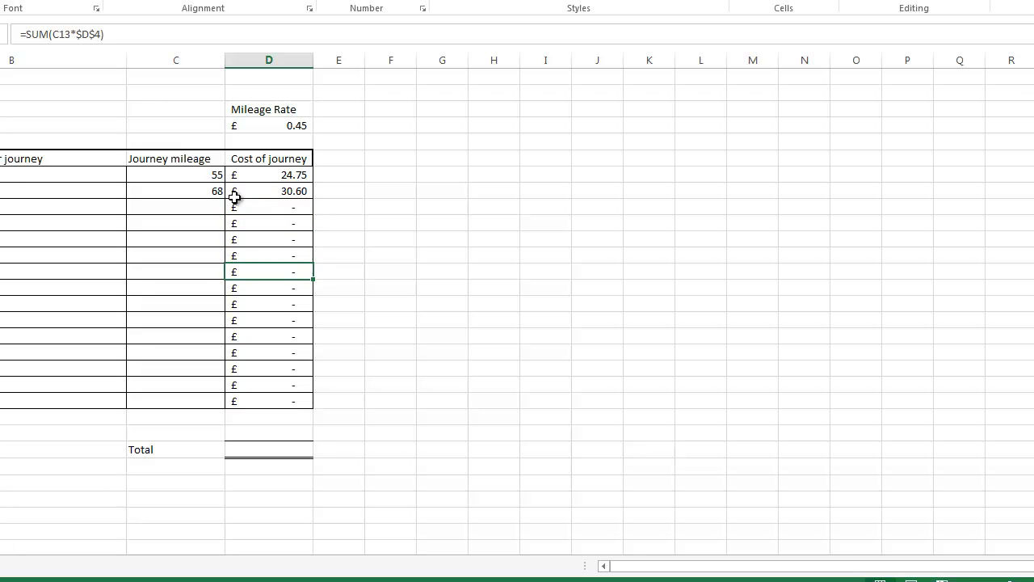
key("Down")
key("Down")
key("Down")
key("Down")
key("Down")
key("Down")
key("Up")
key("Up")
key("Up")
key("Up")
key("Up")
key("Up")
- Change the D7 formula to =IF(C7="","",SUM(C7*$D$4)) so empty mileages give a blank cost, and fill it down to D21
left_click(261, 176)
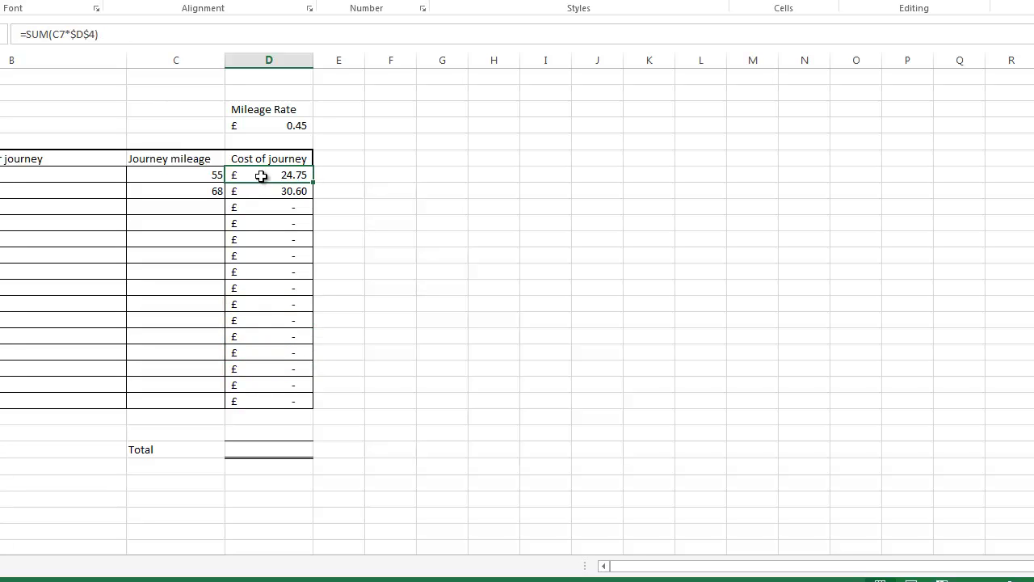
left_click(27, 33)
type("if(")
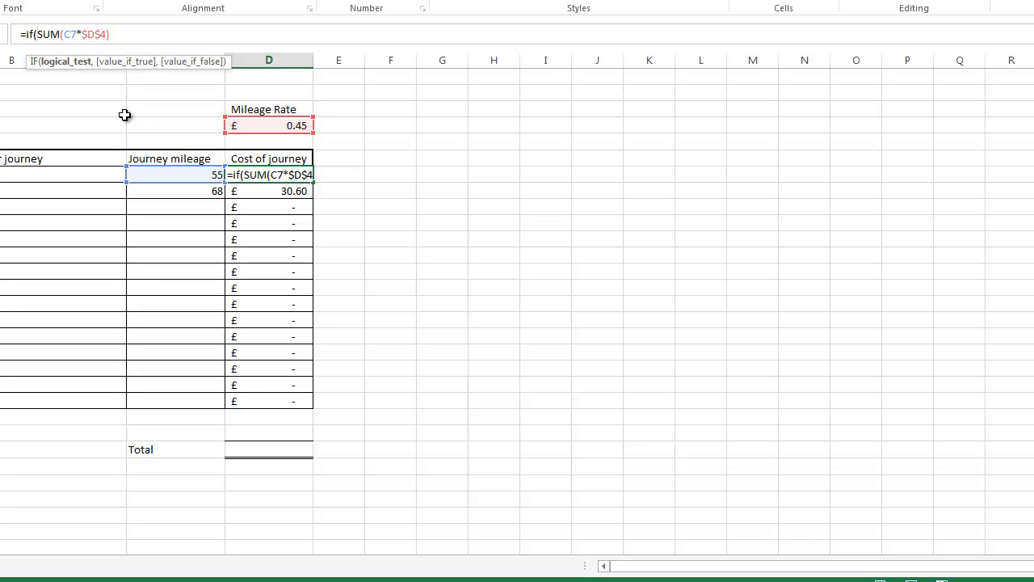
type("c7=\"\"")
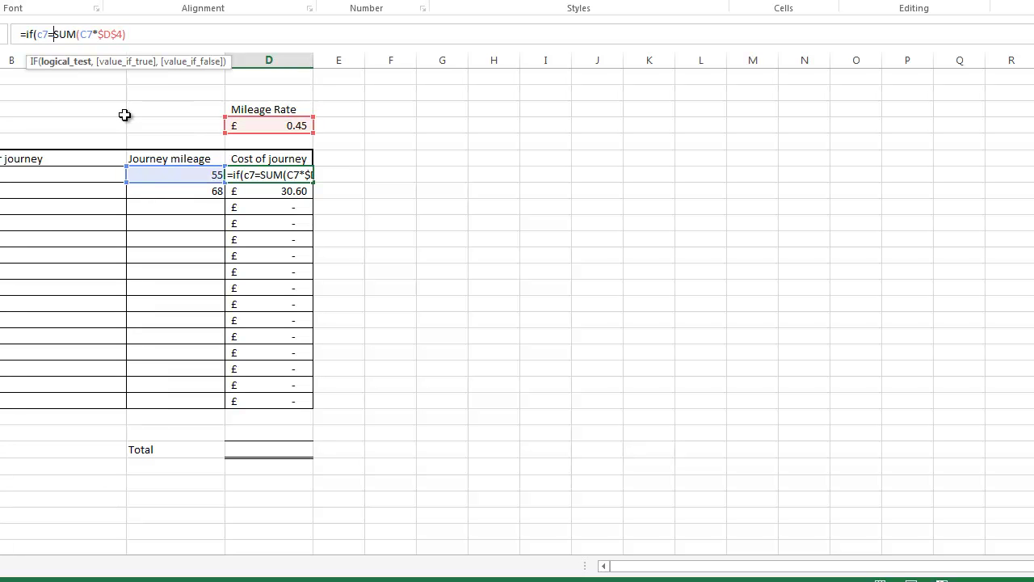
type(",")
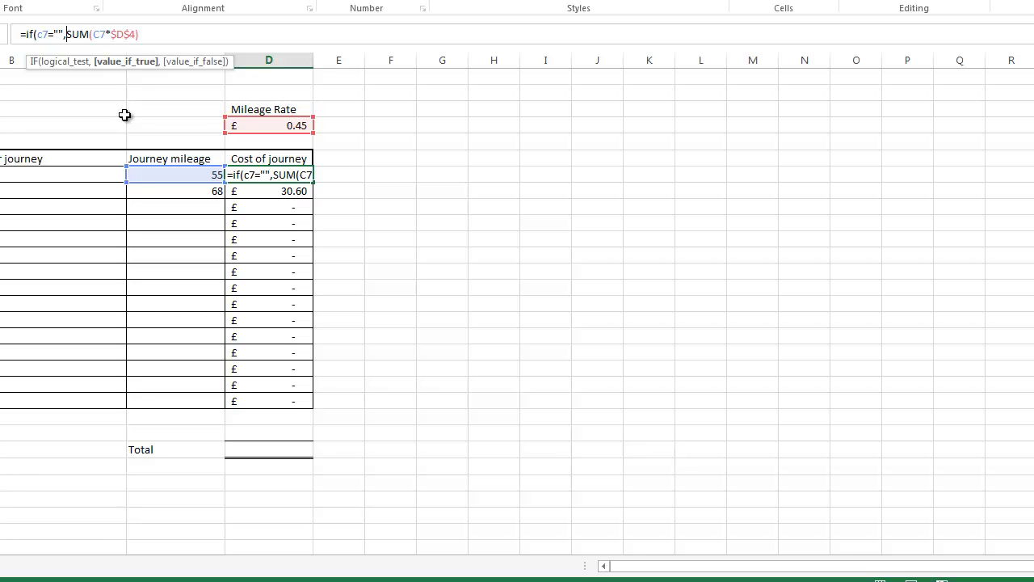
type("\"\"")
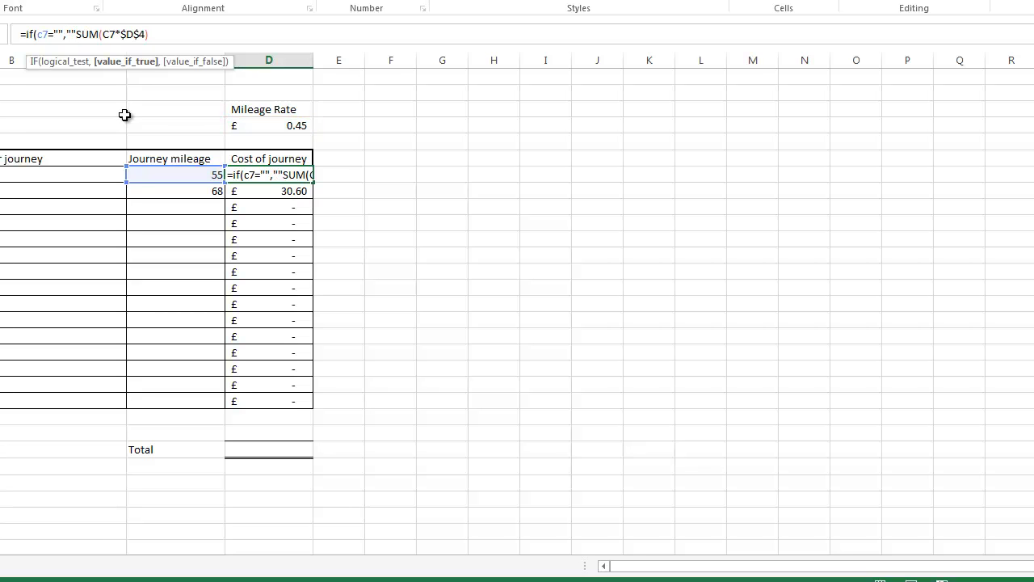
type(",")
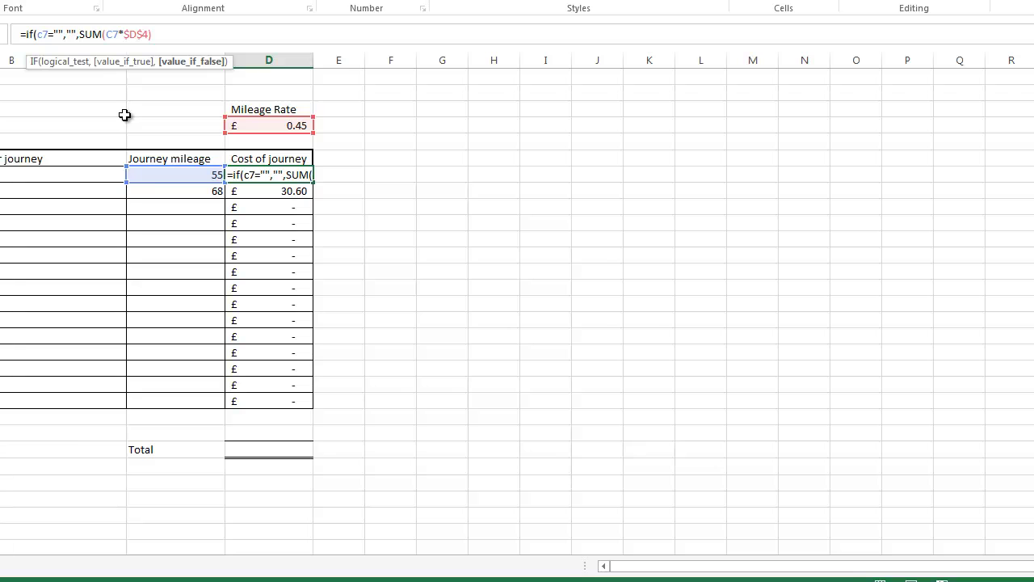
key("Return")
key("Return")
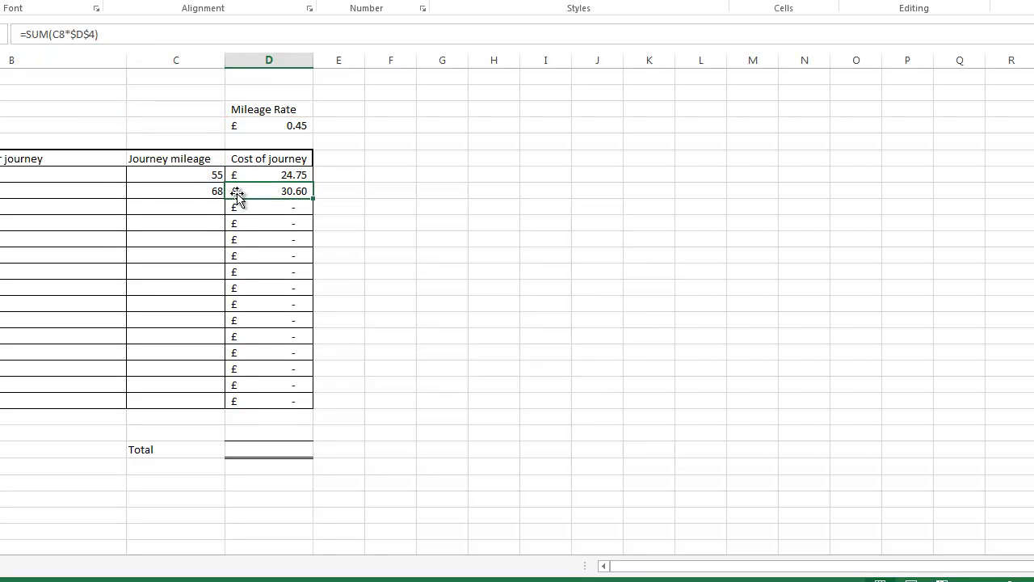
left_click(271, 177)
left_click_drag(314, 183, 308, 403)
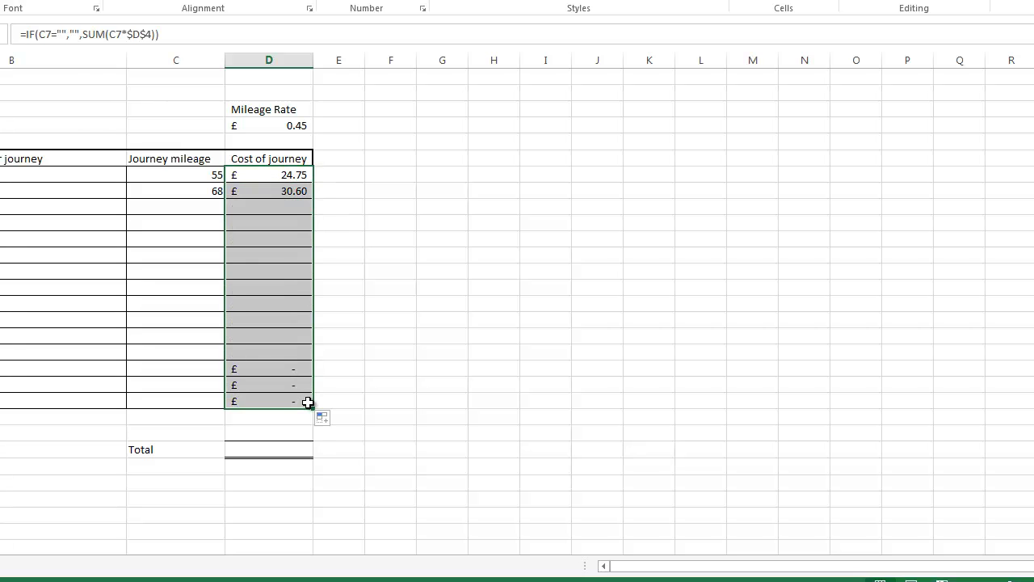
- Enter 98 as the third journey's mileage in C9
left_click(201, 207)
type("98")
key("Tab")
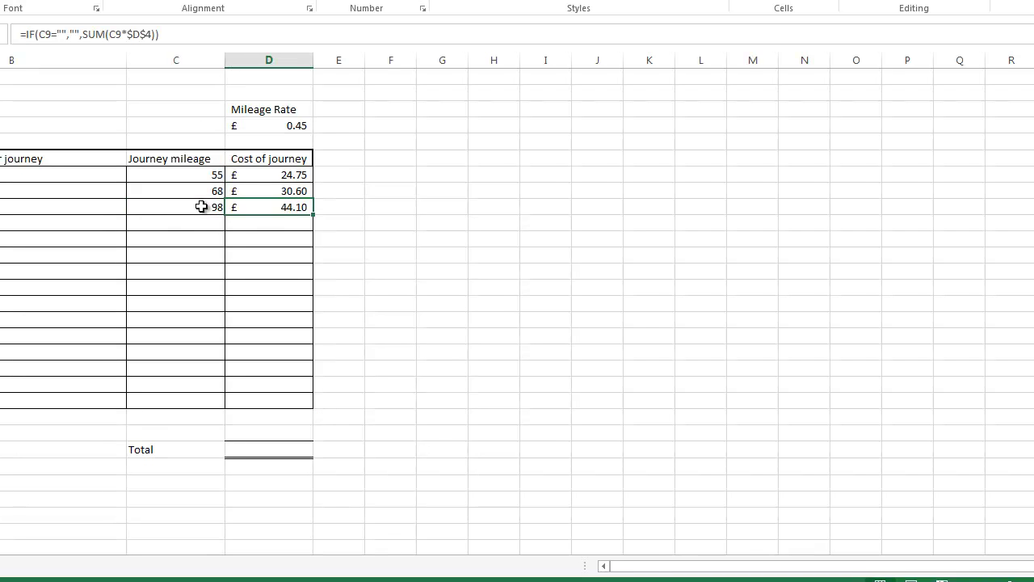
- Compare the C9 mileage with its cost in D9 and examine the IF formulas in the neighbouring cost cells
left_click(201, 206)
key("Tab")
left_click(202, 207)
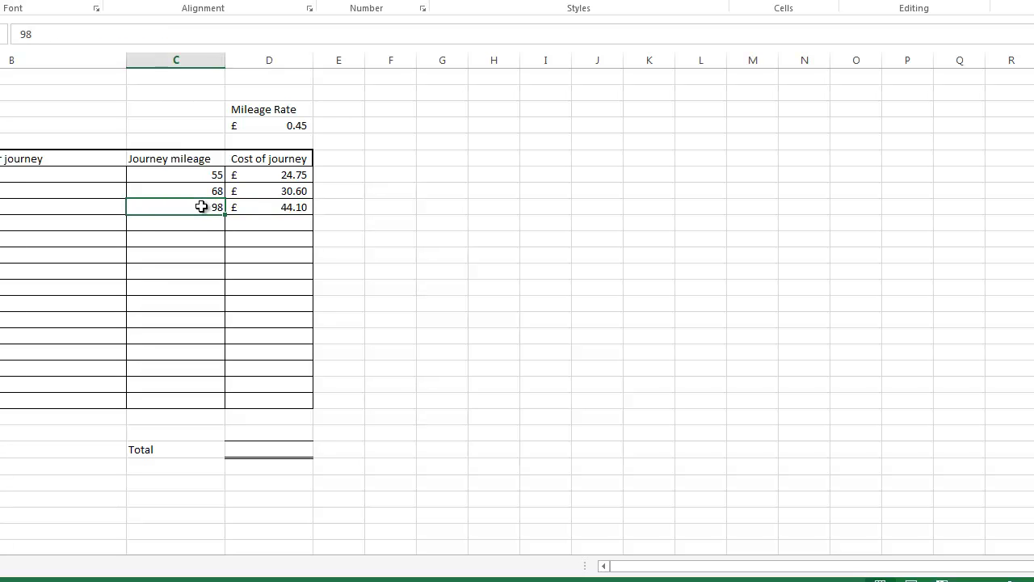
key("Tab")
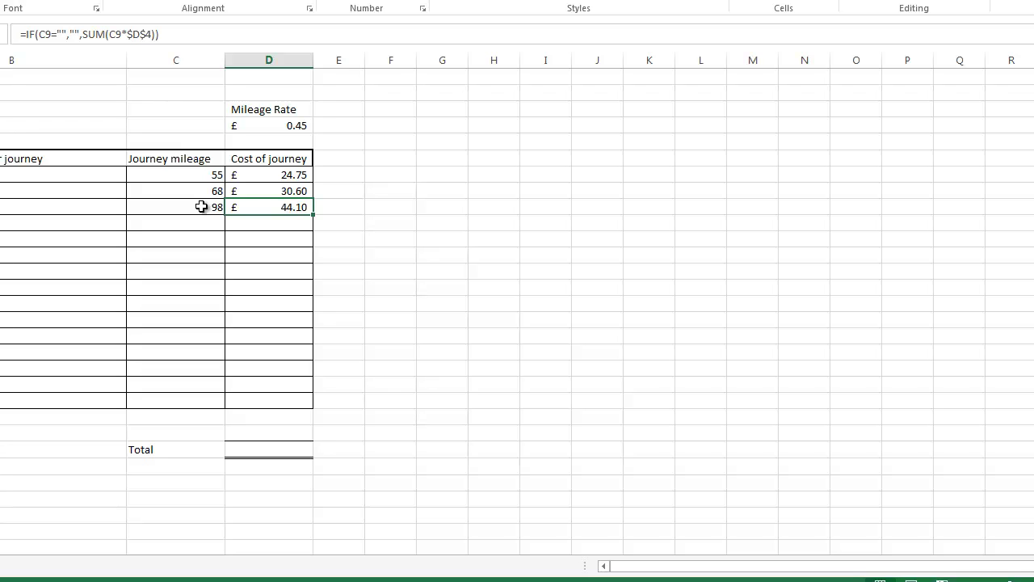
key("Up")
key("Up")
key("Up")
key("Up")
key("Up")
key("Up")
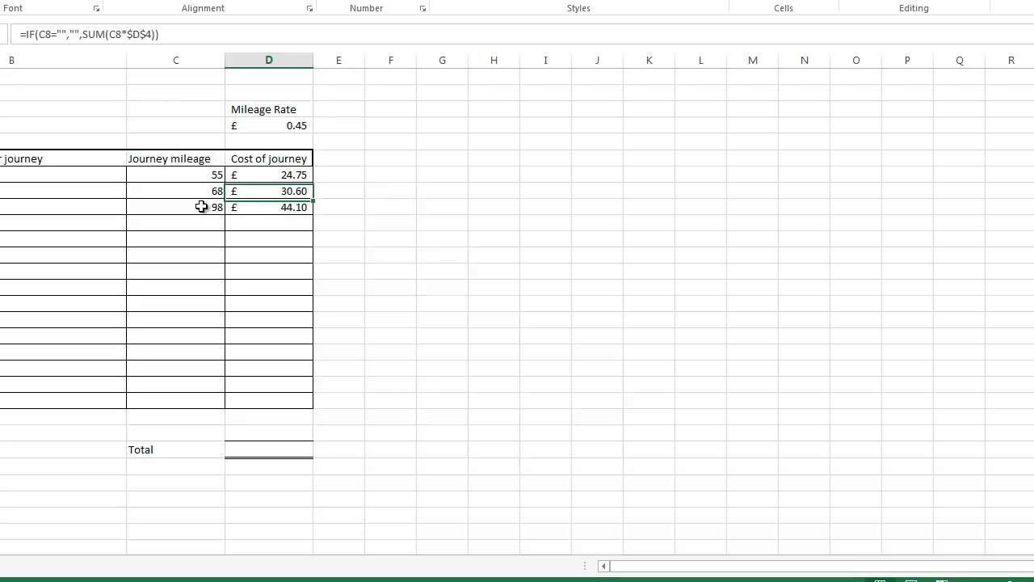
key("Down")
key("Down")
key("Down")
key("Down")
key("Down")
key("Down")
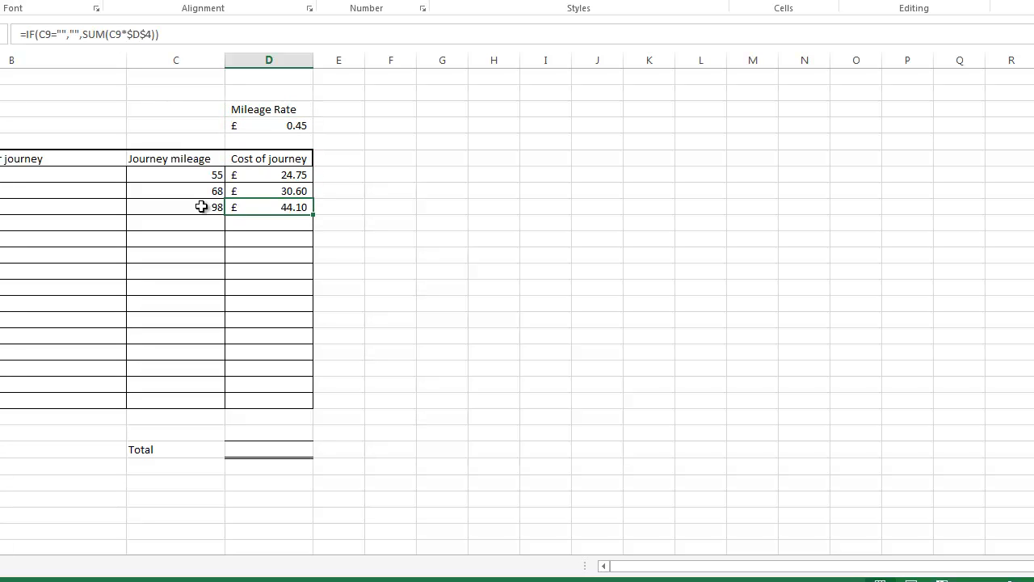
- Clear the cost formulas in D9 and D8, and restore them by filling the D7 formula down to D21
key("Delete")
key("Up")
key("Delete")
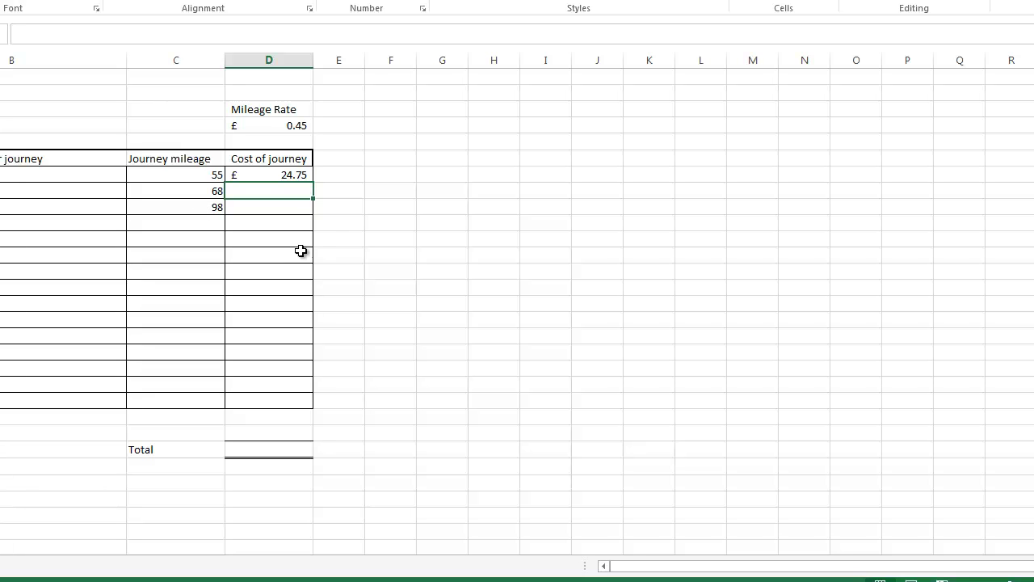
left_click(305, 176)
left_click_drag(313, 184, 299, 414)
- Calculate the overall claim in the cell beside Total with =SUM(D7:D21)
left_click(264, 457)
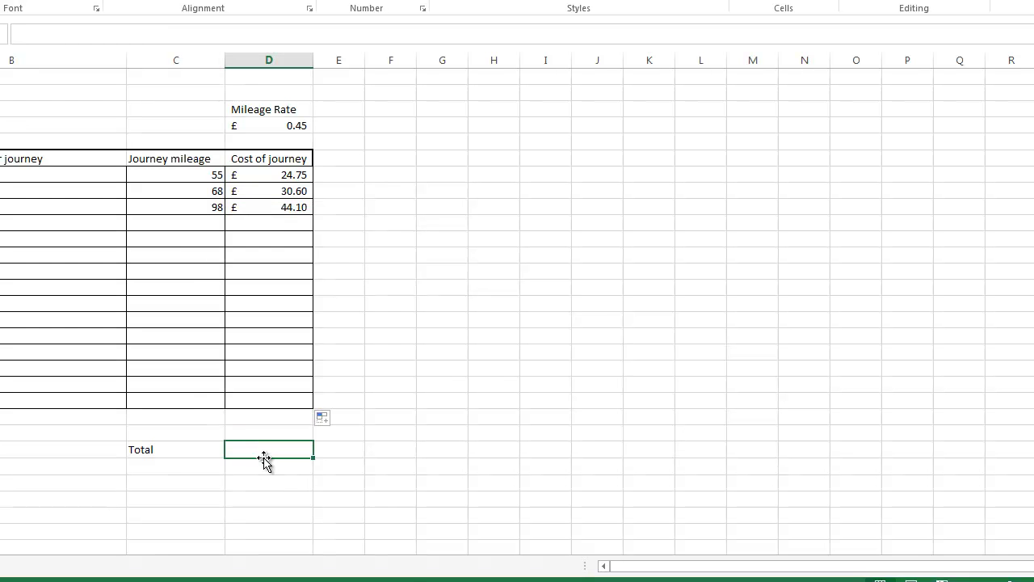
type("=sum(")
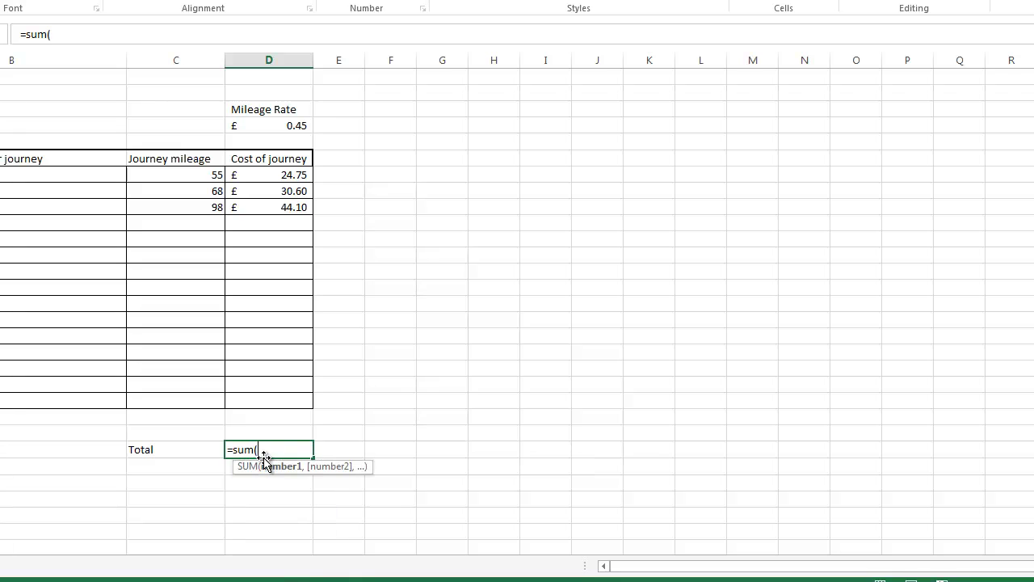
left_click_drag(289, 173, 280, 404)
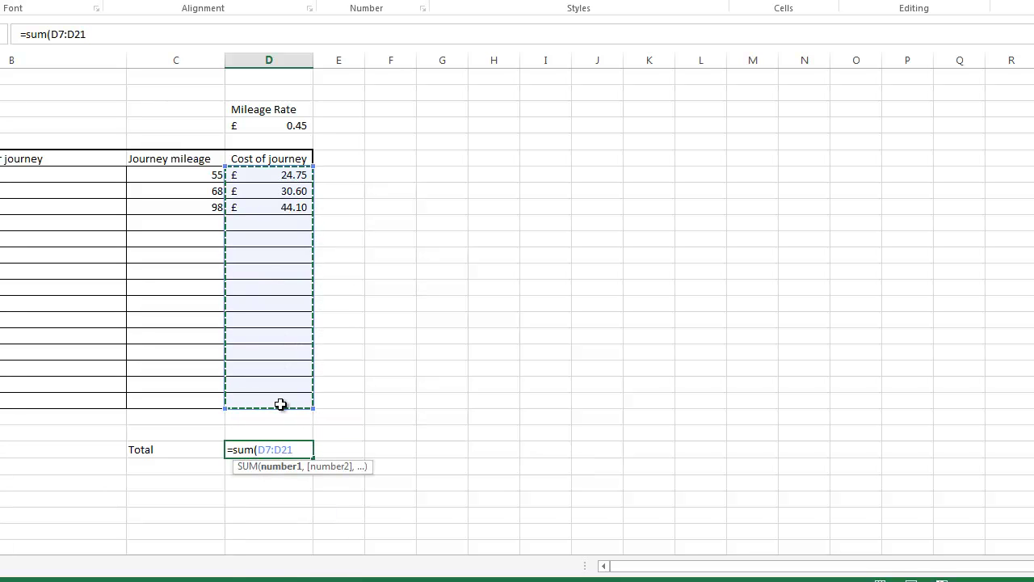
key("Return")
left_click(283, 451)
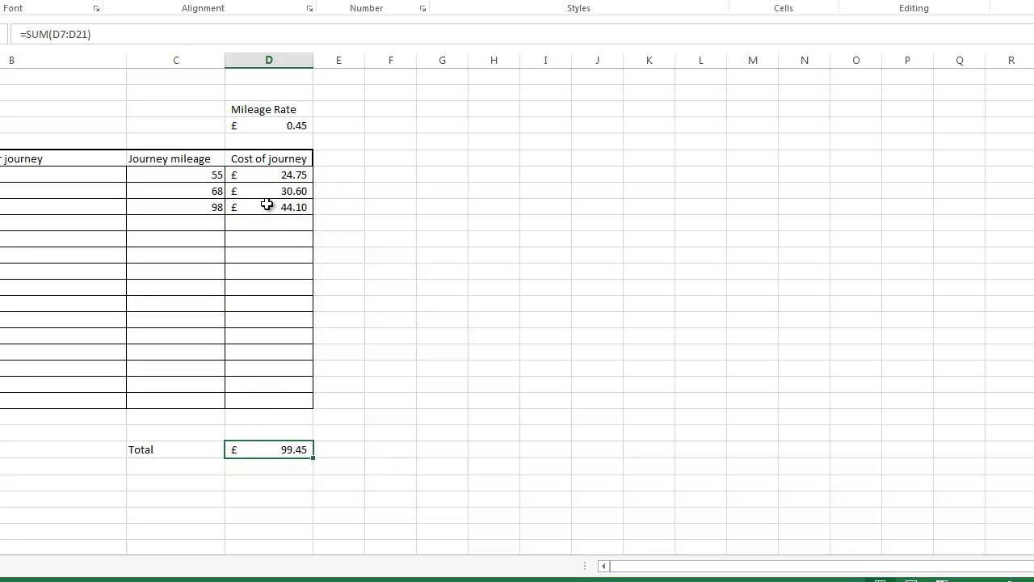
- Clear the three journey mileages in C7, C8 and C9
left_click(205, 186)
key("Delete")
left_click(202, 177)
key("Delete")
left_click(202, 204)
key("Delete")
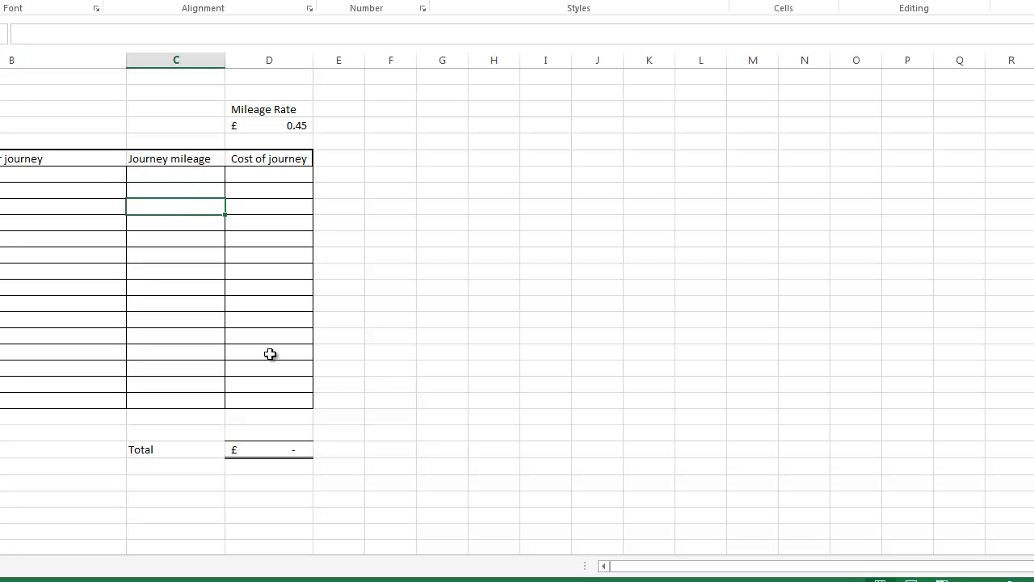
- Change the total formula to =IF(D7="","",SUM(D7:D21)) so the total stays blank when the first cost is empty
left_click(283, 453)
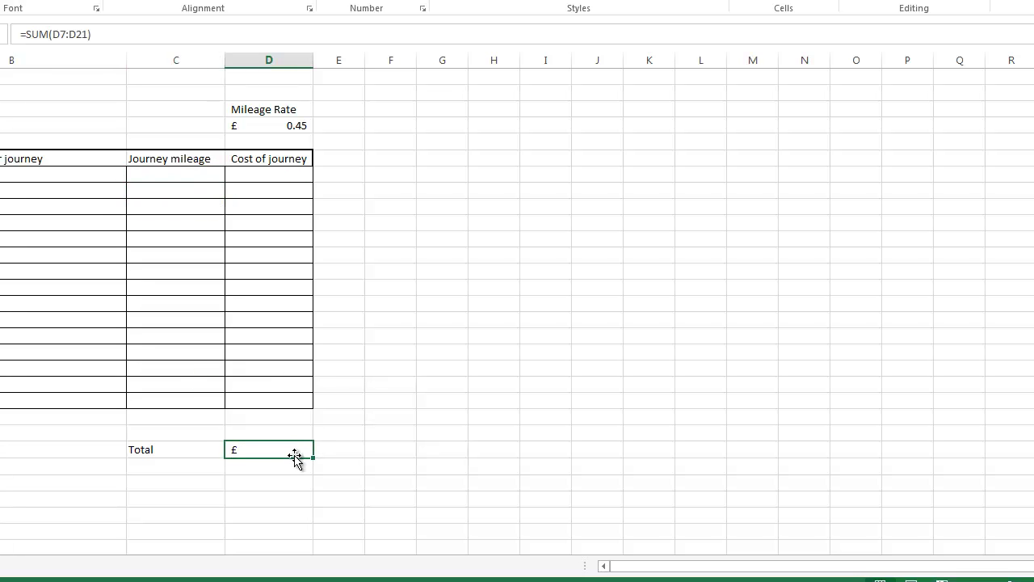
left_click(25, 34)
type("if(")
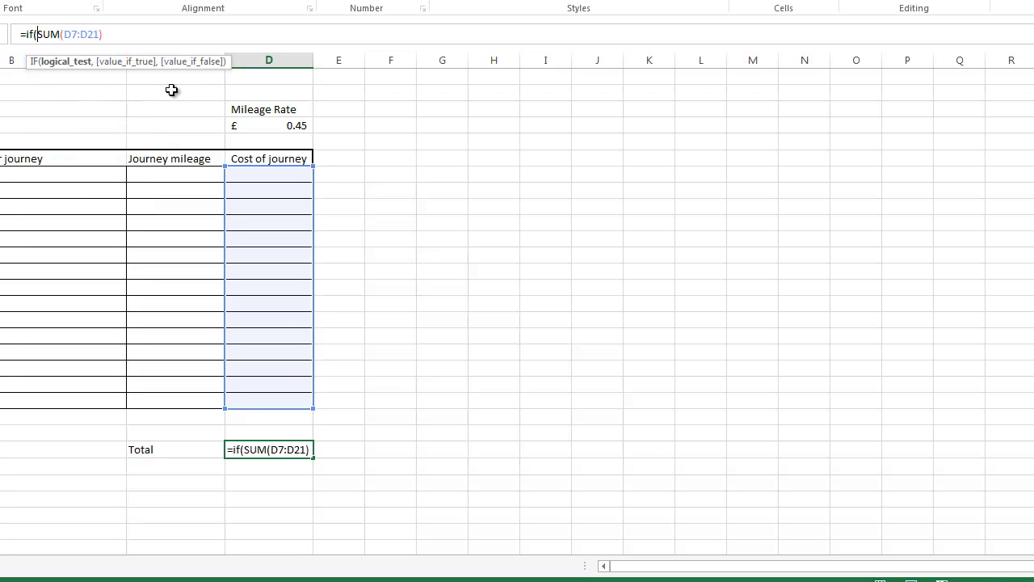
type("\"\"")
key("BackSpace")
key("BackSpace")
type("d7=\"\",\"\"")
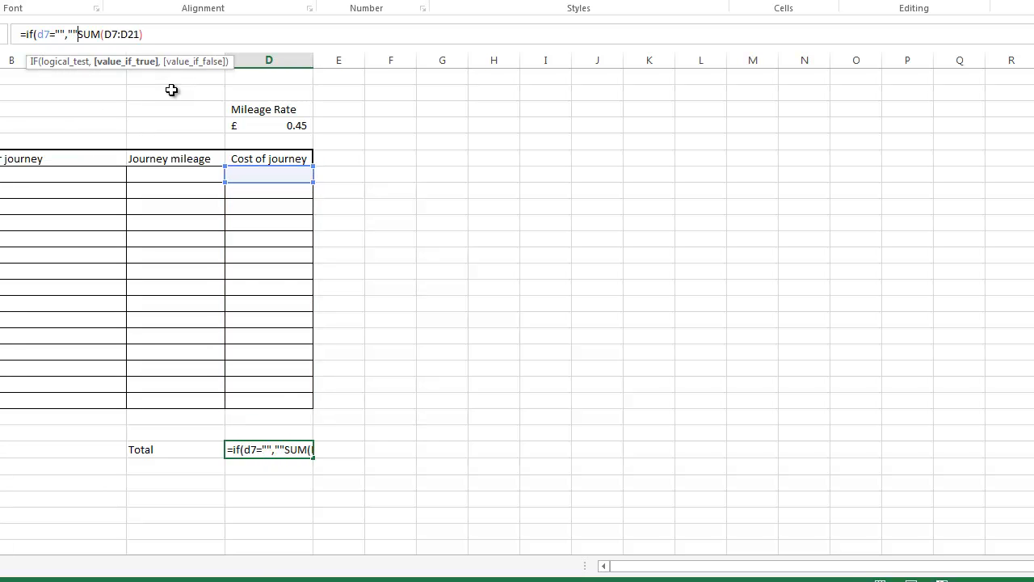
type(",")
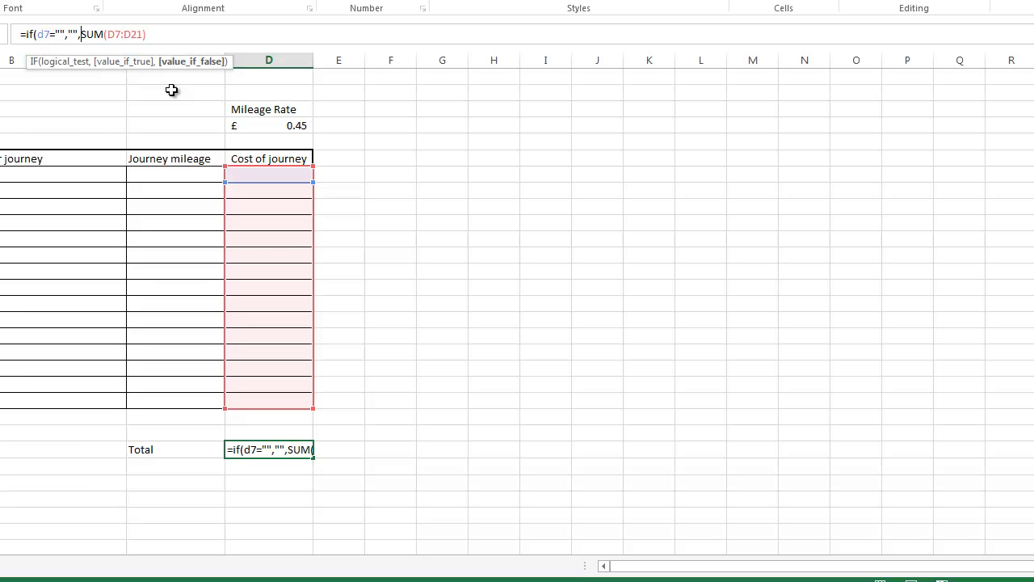
key("Return")
key("Return")
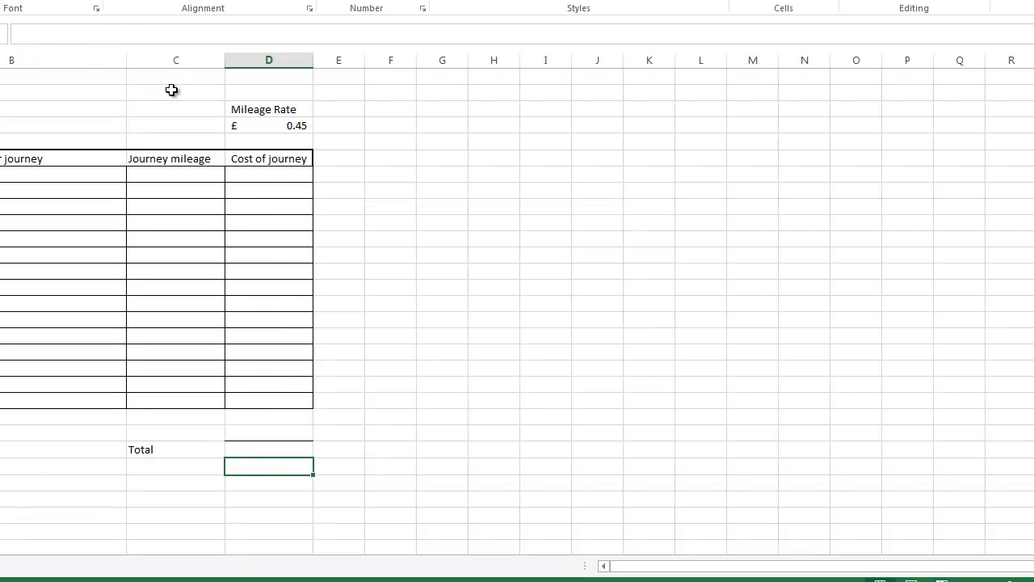
left_click(268, 448)
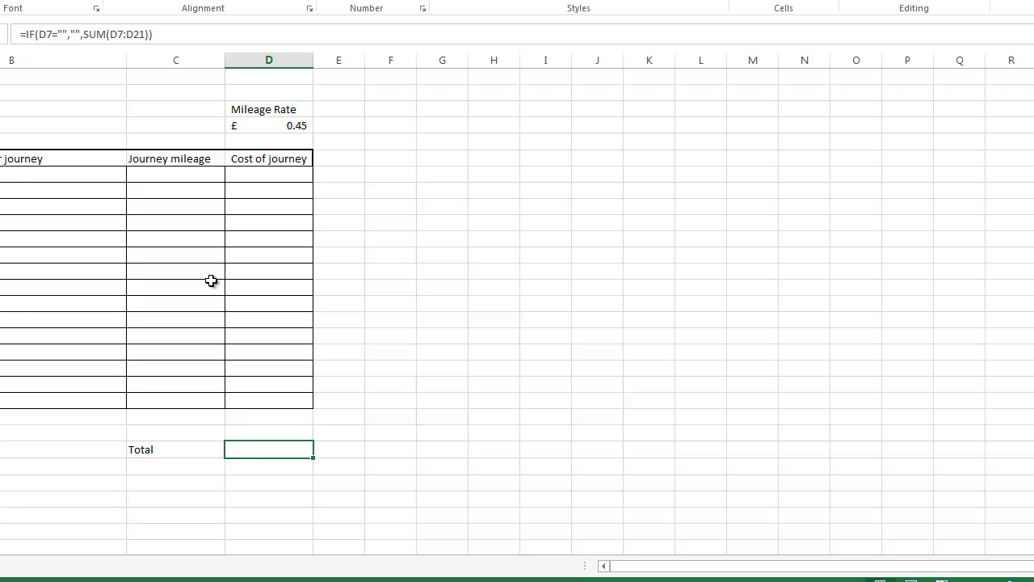
- Enter the journey mileages 55, 66, 88 and 4564 in C7 to C10
left_click(211, 172)
type("55")
key("Return")
type("66")
key("Return")
type("88")
key("Return")
type("4564")
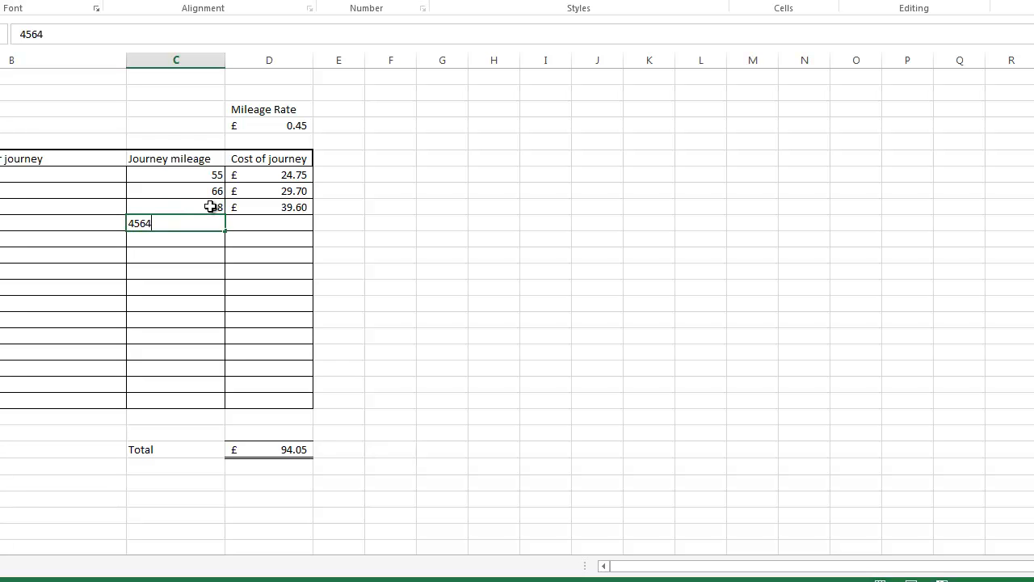
key("Return")
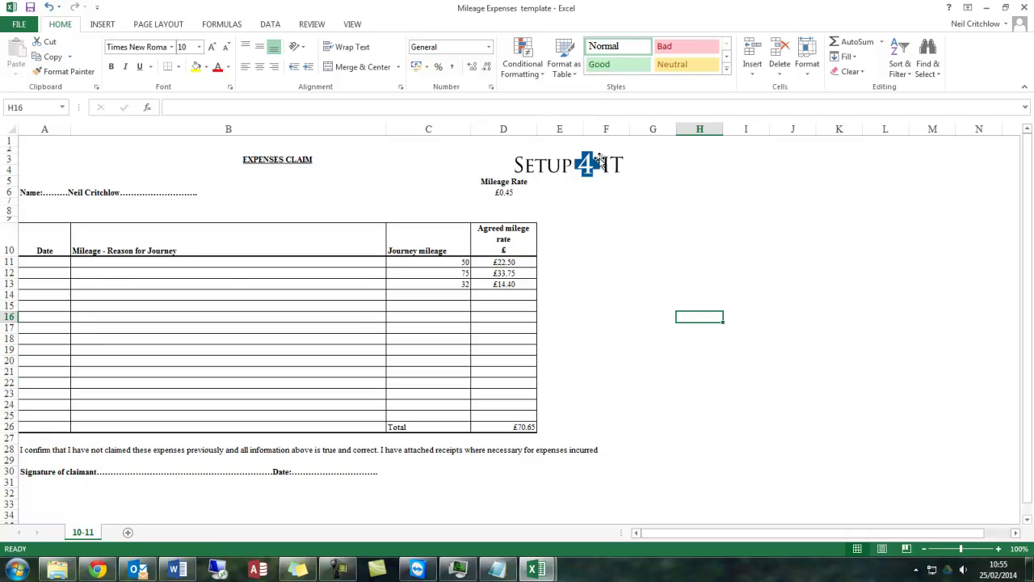
- Set A1:G34, covering the whole expenses claim form, as the print area in the Mileage Expenses template workbook
mouse_move(32, 141)
left_mouse_down()
mouse_move(501, 178)
mouse_move(633, 219)
mouse_move(621, 302)
mouse_move(646, 396)
mouse_move(632, 517)
left_mouse_up()
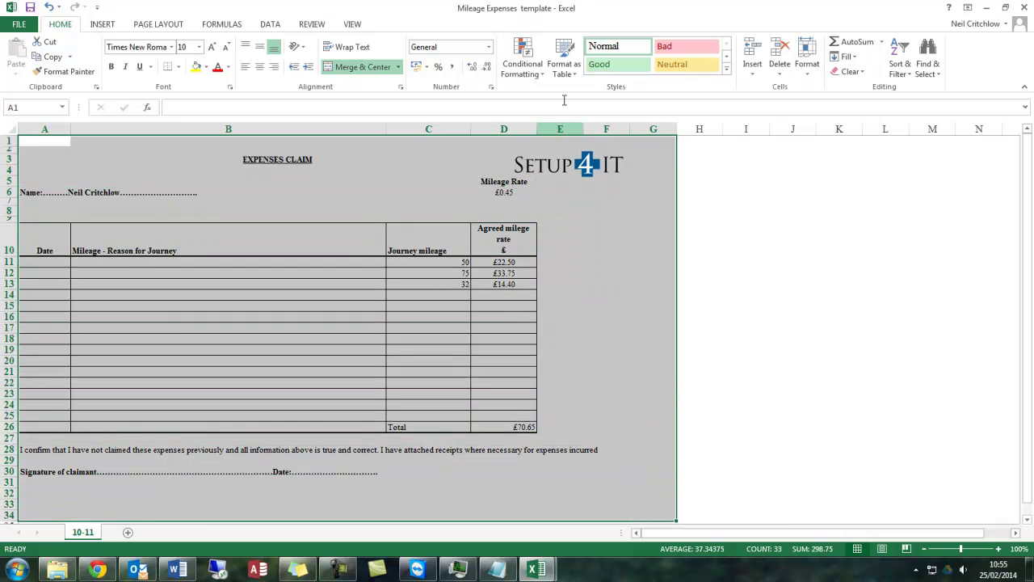
left_click(166, 26)
left_click(197, 69)
left_click(215, 83)
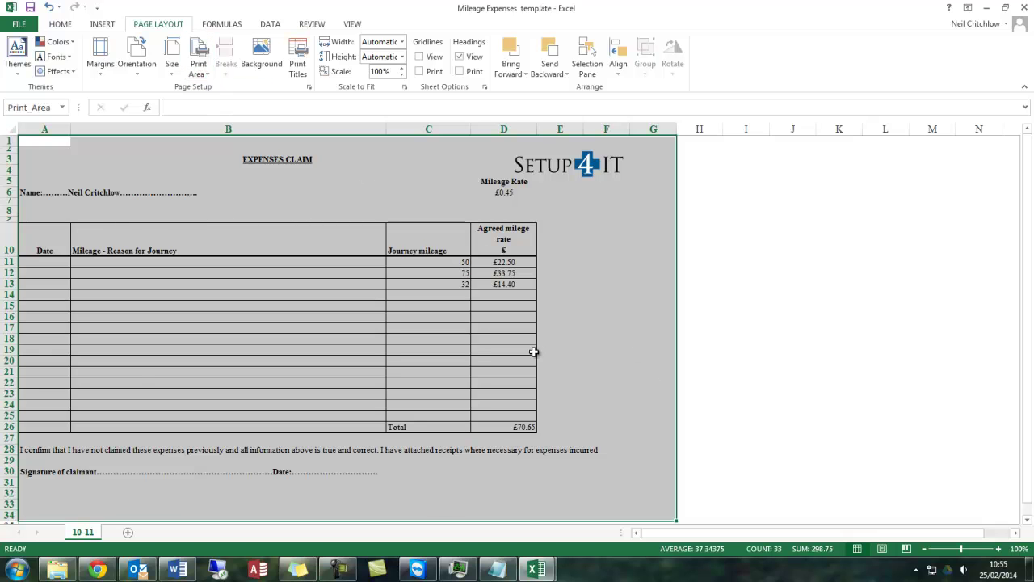
- Set the claim form's page orientation to Landscape and deselect the print range
left_click(149, 76)
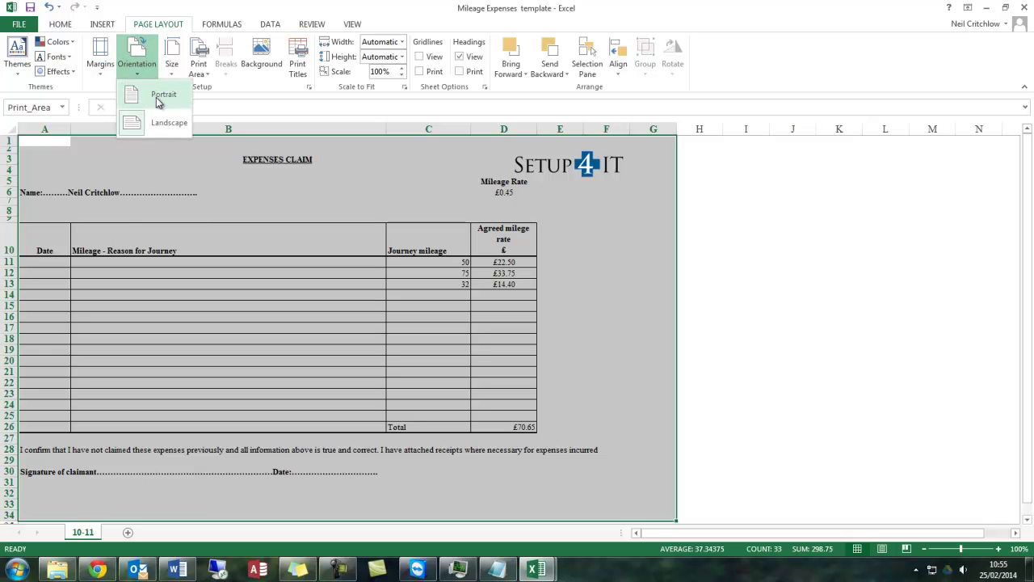
left_click(164, 122)
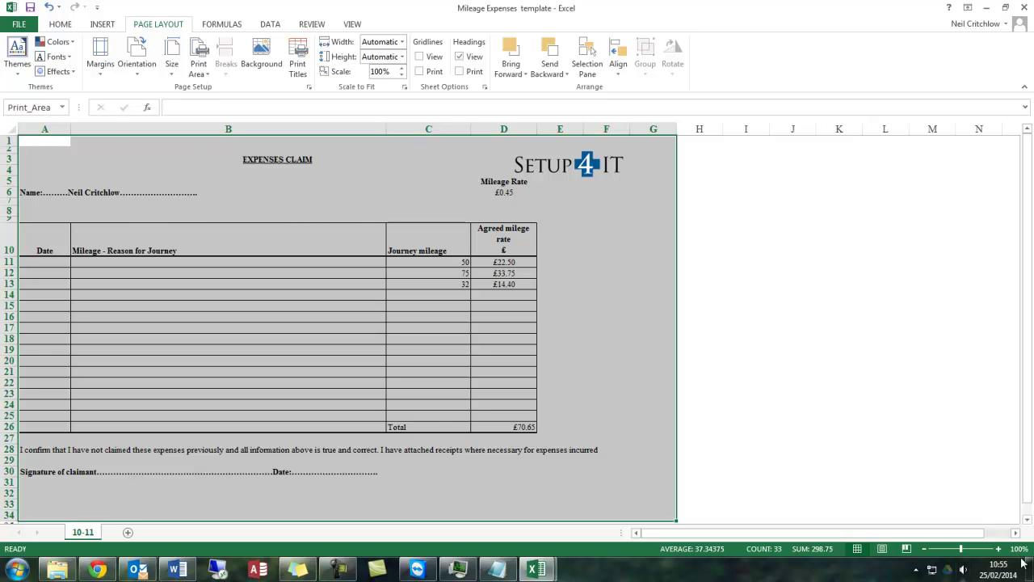
left_click(753, 440)
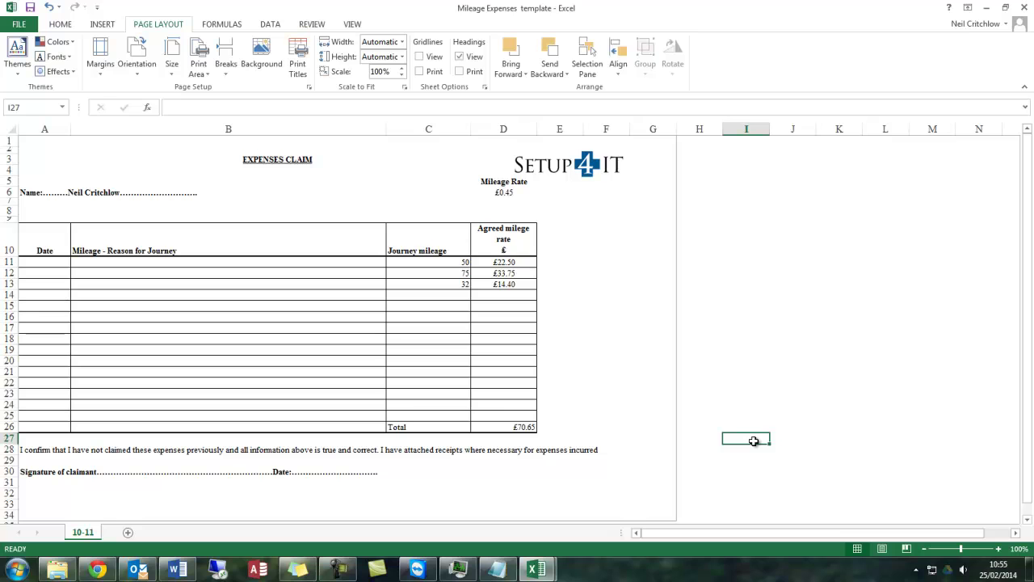